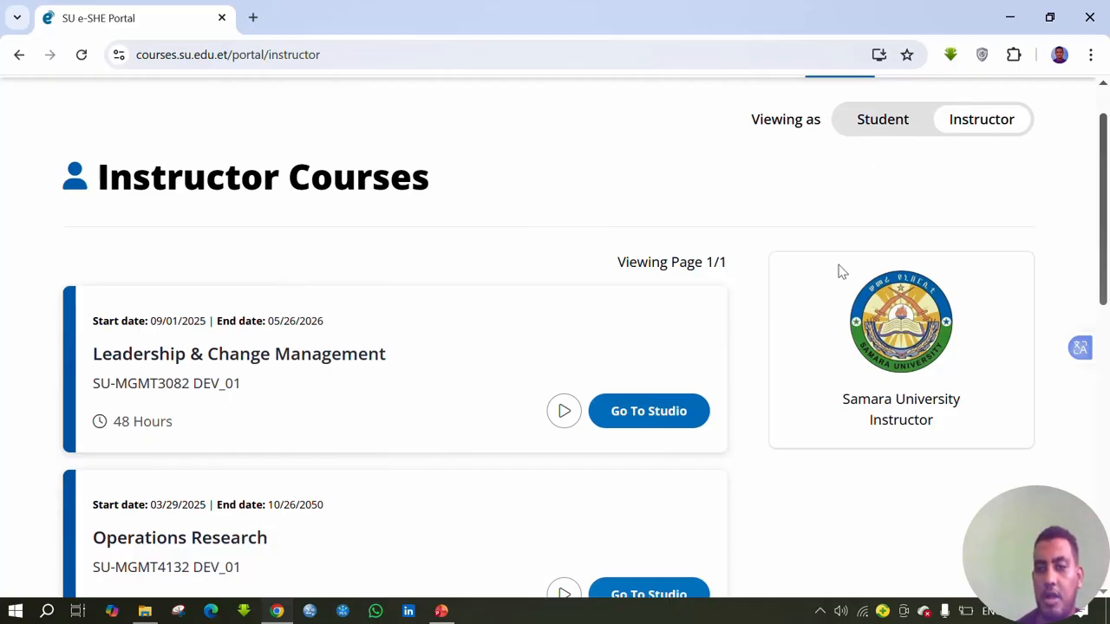
Open the Project Management course in Studio and go to its Files page.
scroll(675, 354, down, 3)
scroll(674, 355, down, 4)
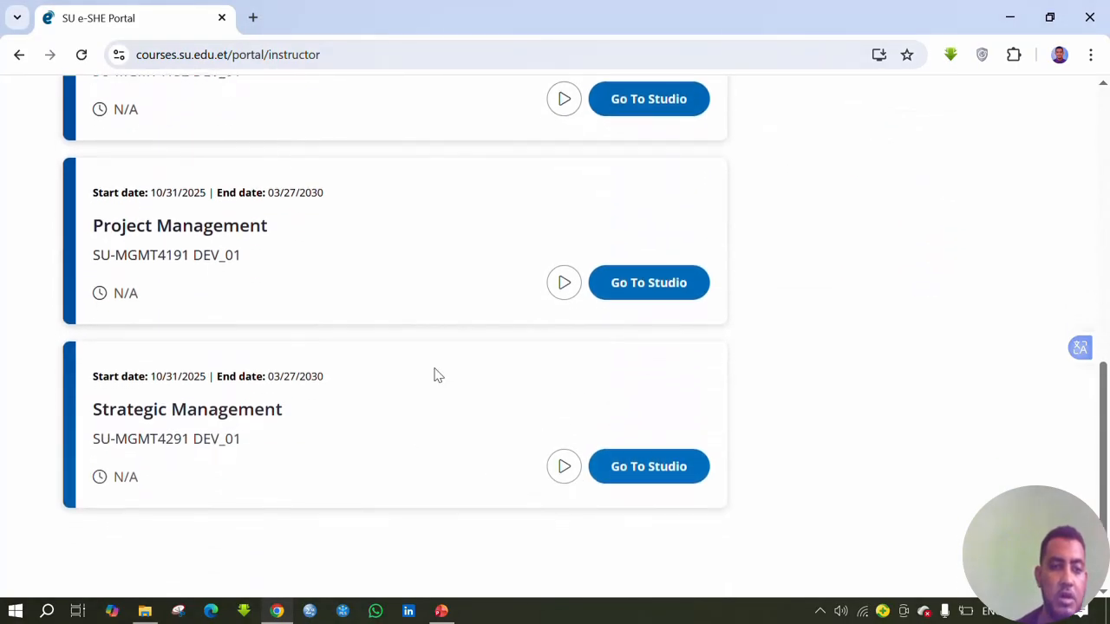
click(640, 285)
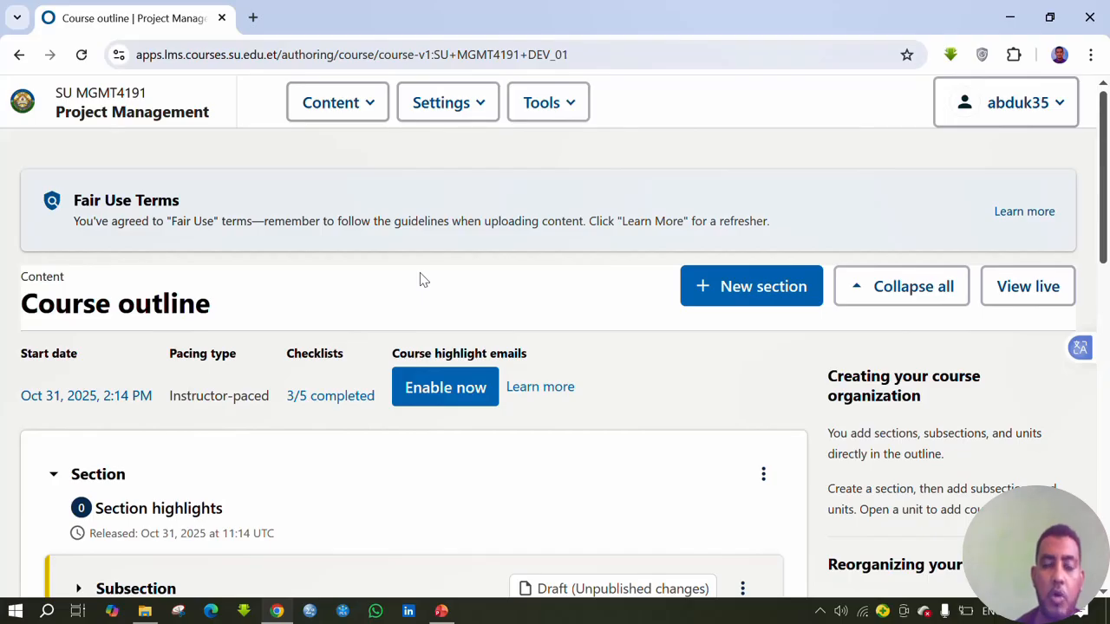
click(359, 114)
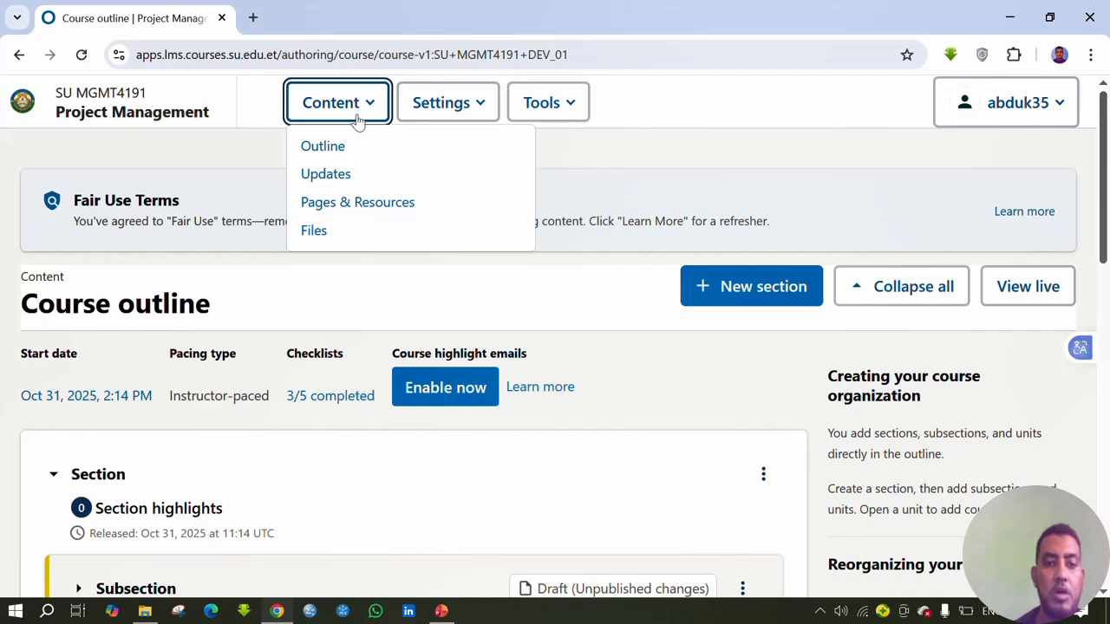
click(316, 231)
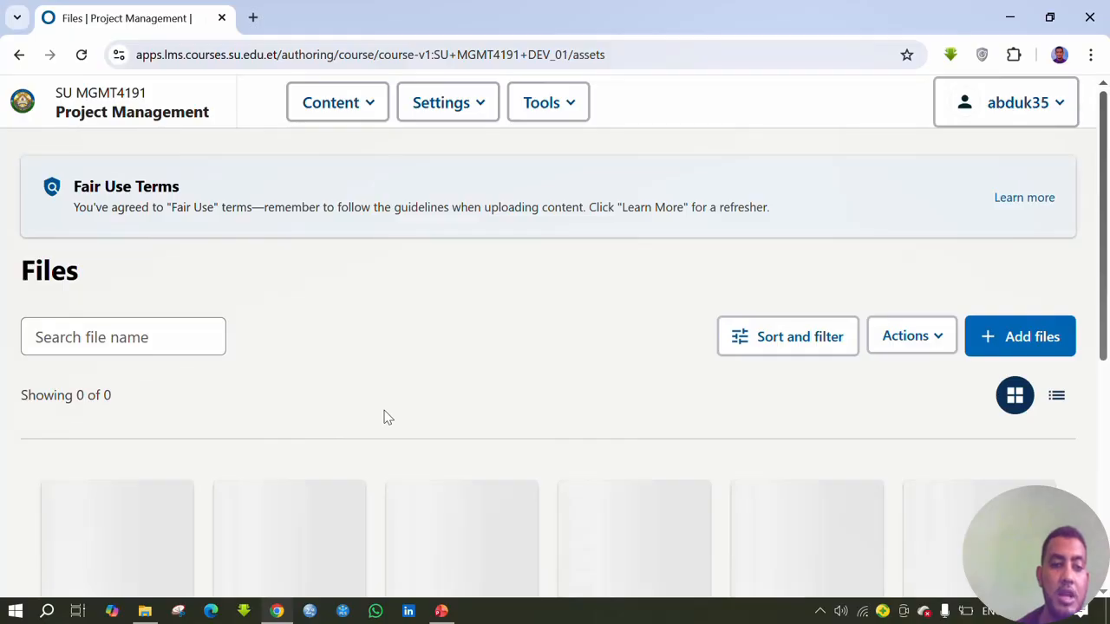
Look through the course files on the first page in card view, checking their names, previews and types.
scroll(388, 417, down, 2)
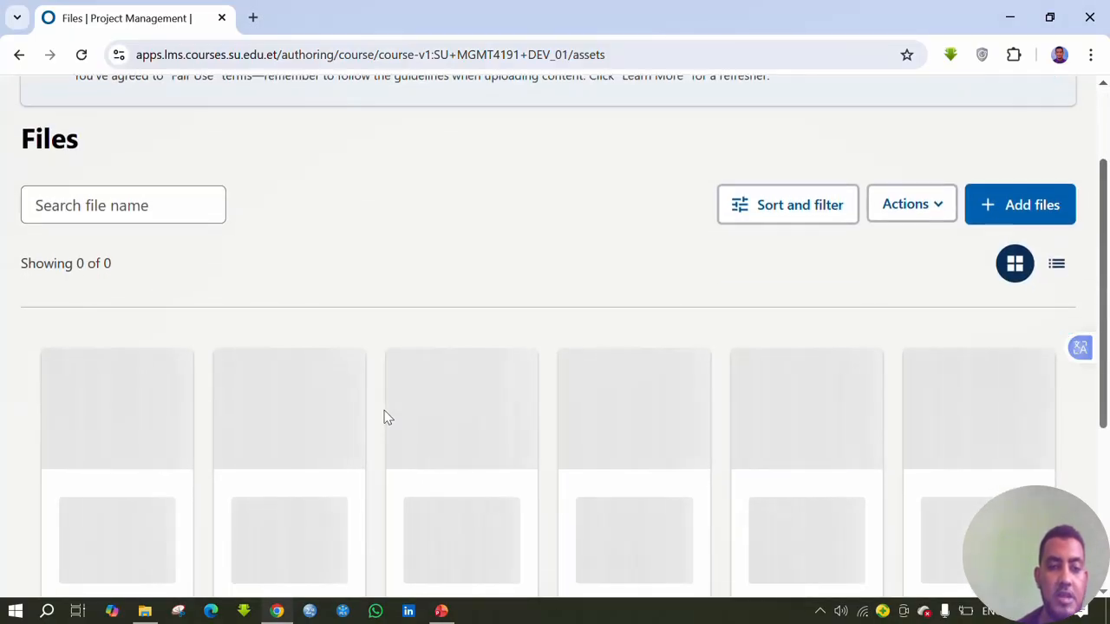
scroll(387, 417, down, 1)
scroll(408, 299, up, 2)
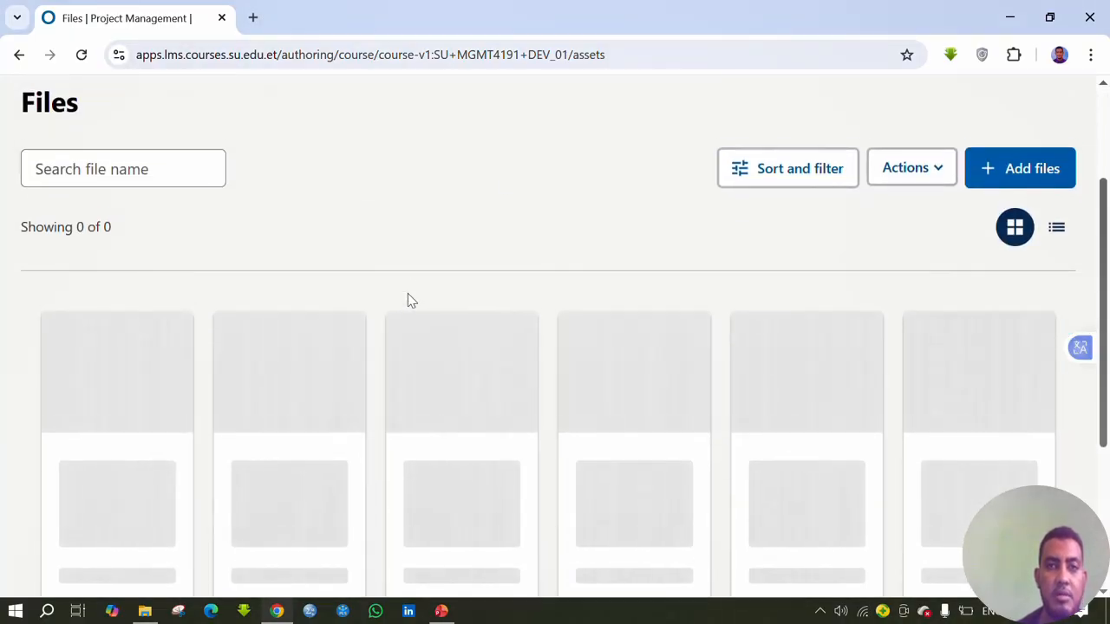
scroll(408, 299, down, 2)
scroll(407, 300, up, 3)
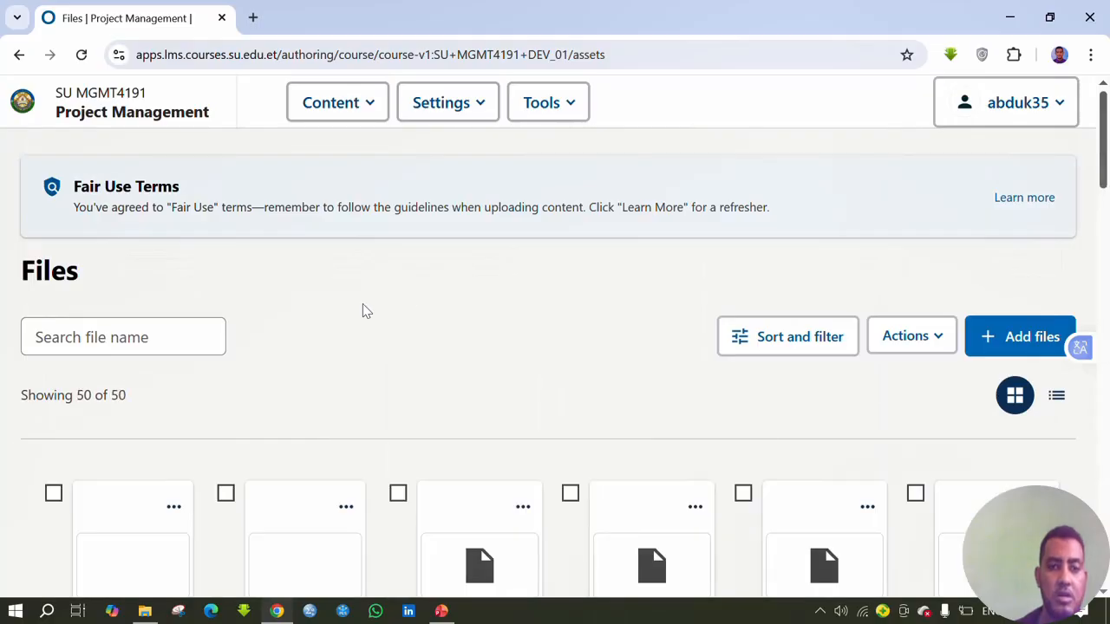
scroll(411, 359, down, 7)
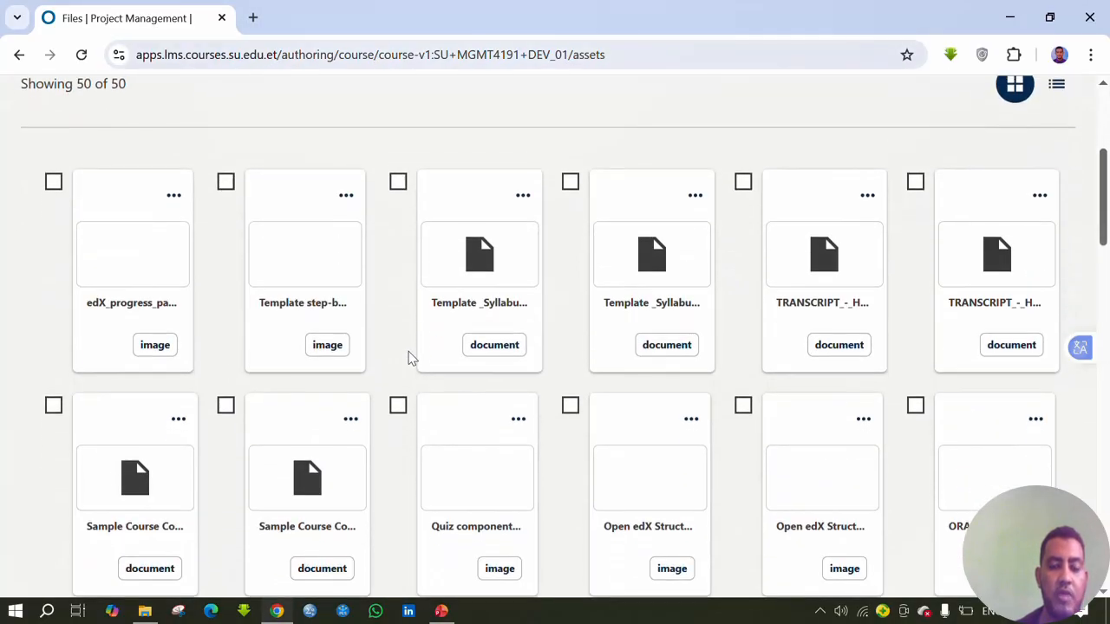
scroll(411, 359, down, 11)
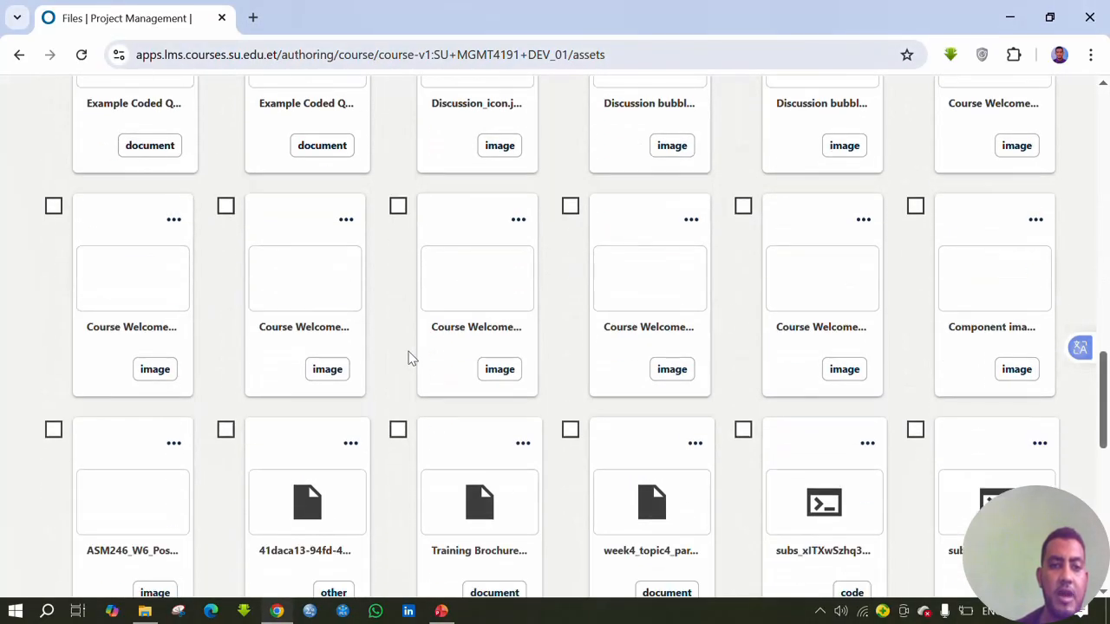
scroll(411, 359, down, 4)
scroll(411, 359, up, 1)
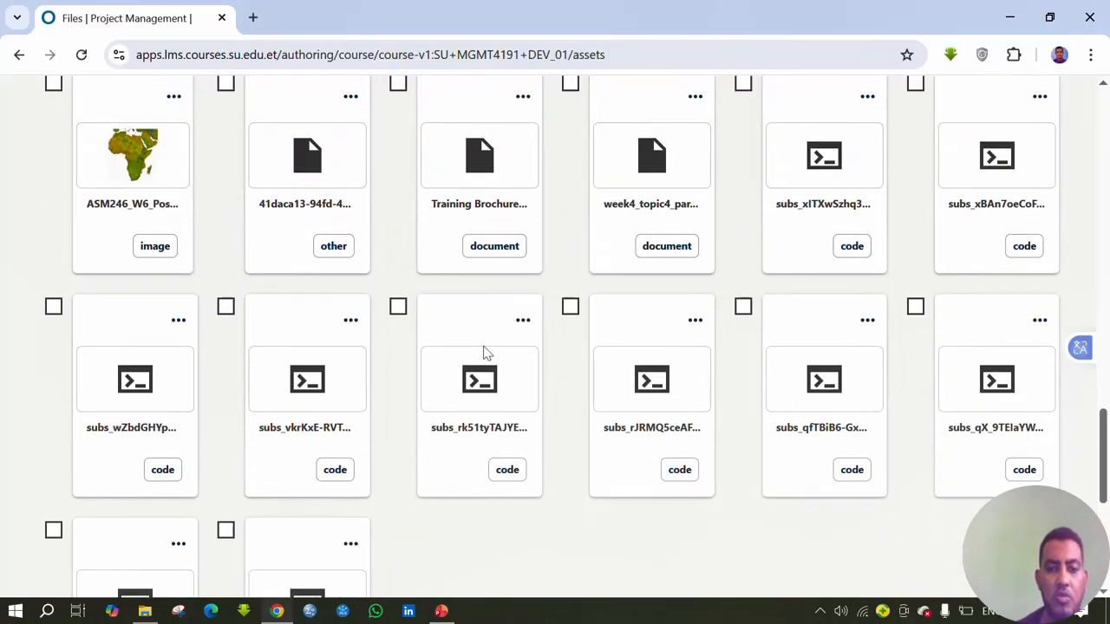
scroll(486, 353, up, 18)
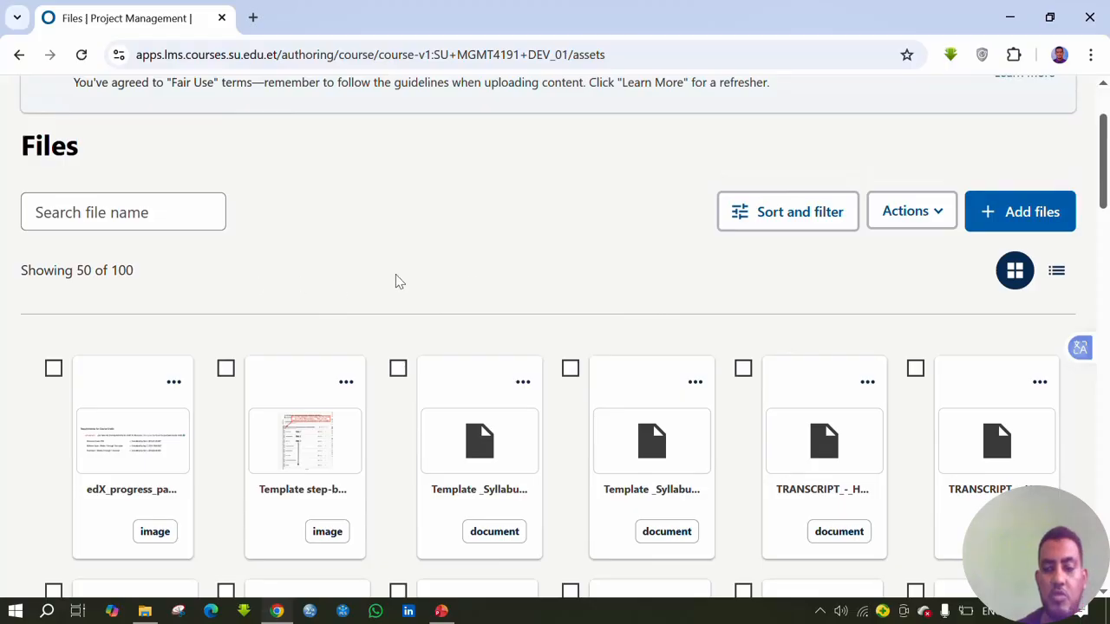
scroll(562, 315, down, 8)
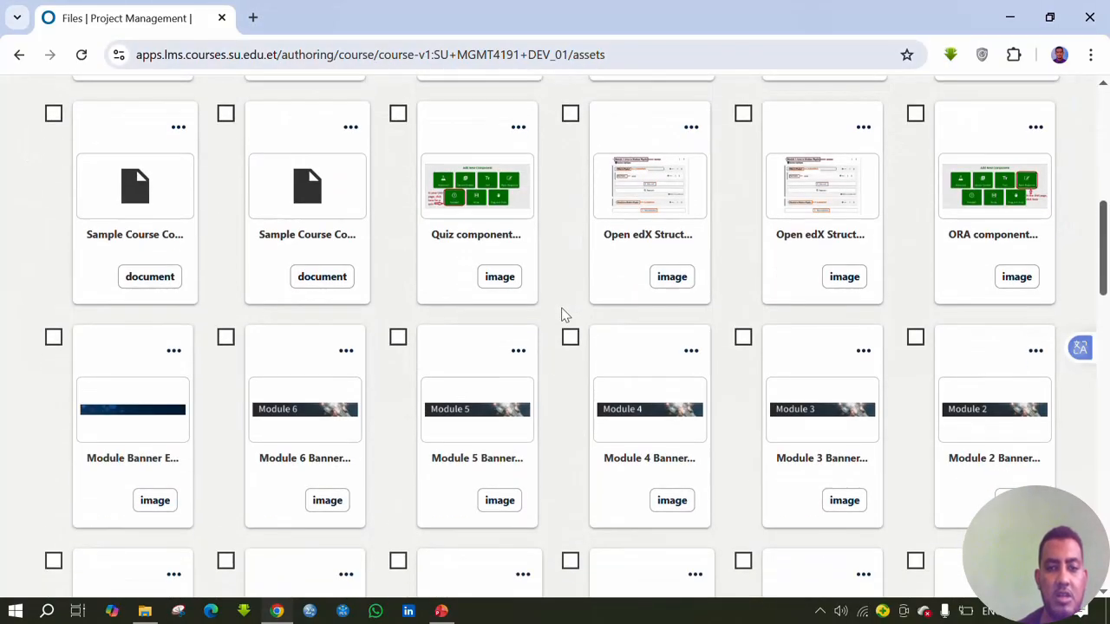
scroll(561, 315, down, 2)
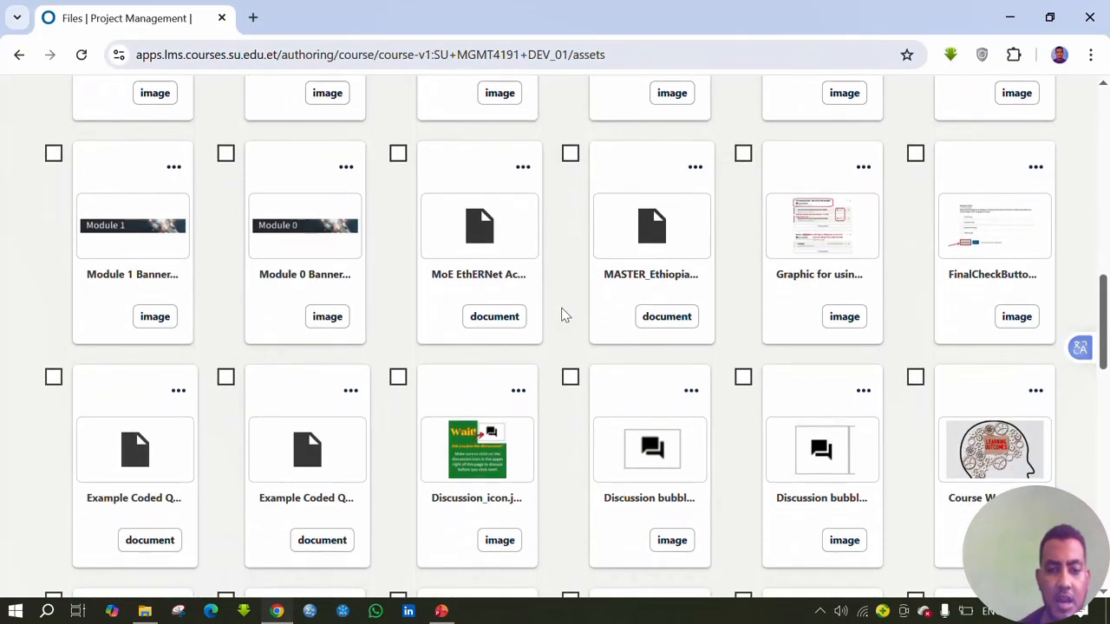
scroll(562, 315, down, 4)
scroll(561, 315, down, 1)
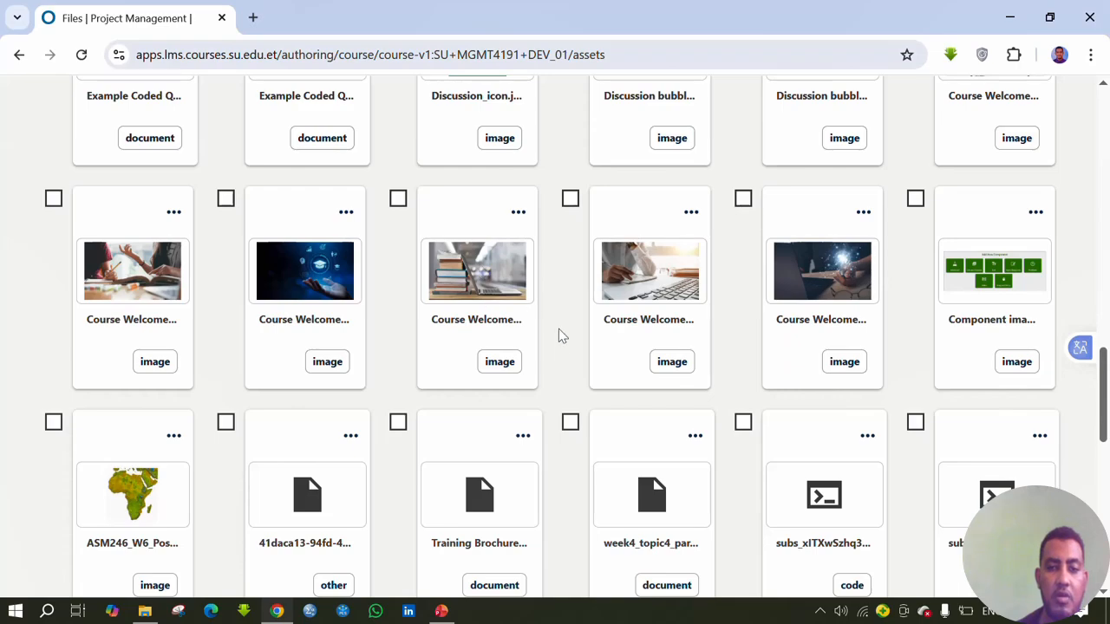
scroll(555, 368, down, 5)
scroll(555, 390, down, 2)
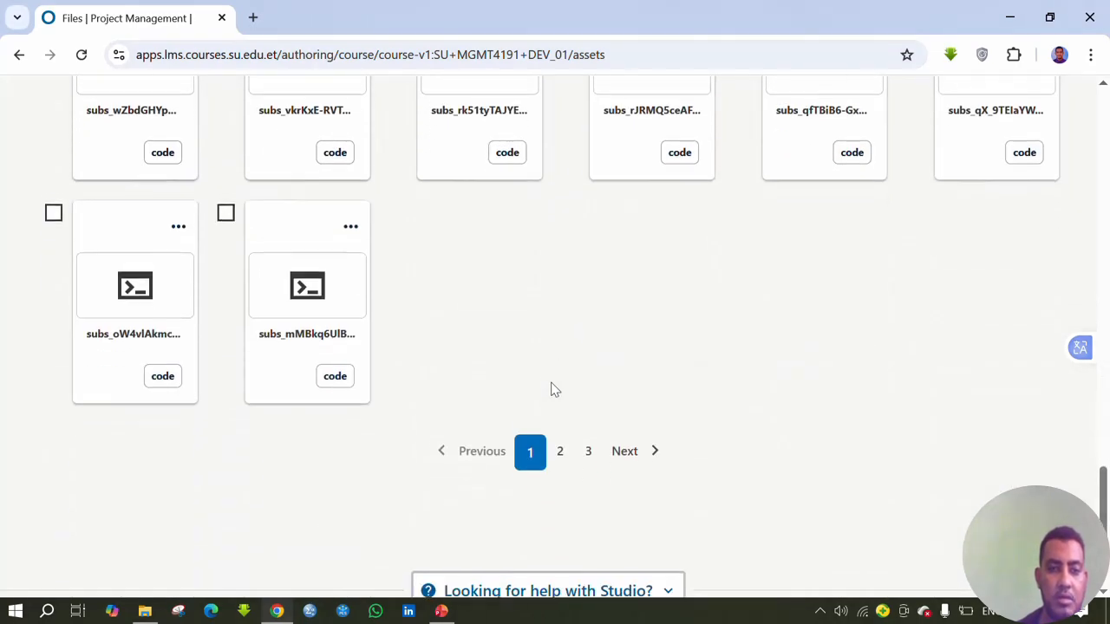
scroll(555, 390, up, 8)
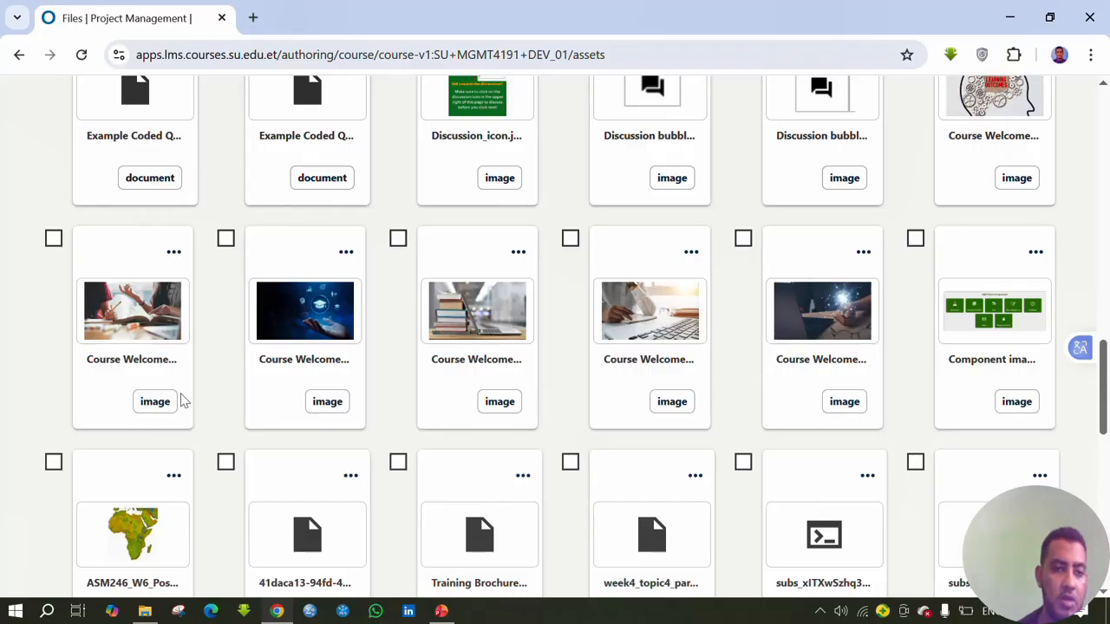
scroll(403, 330, up, 2)
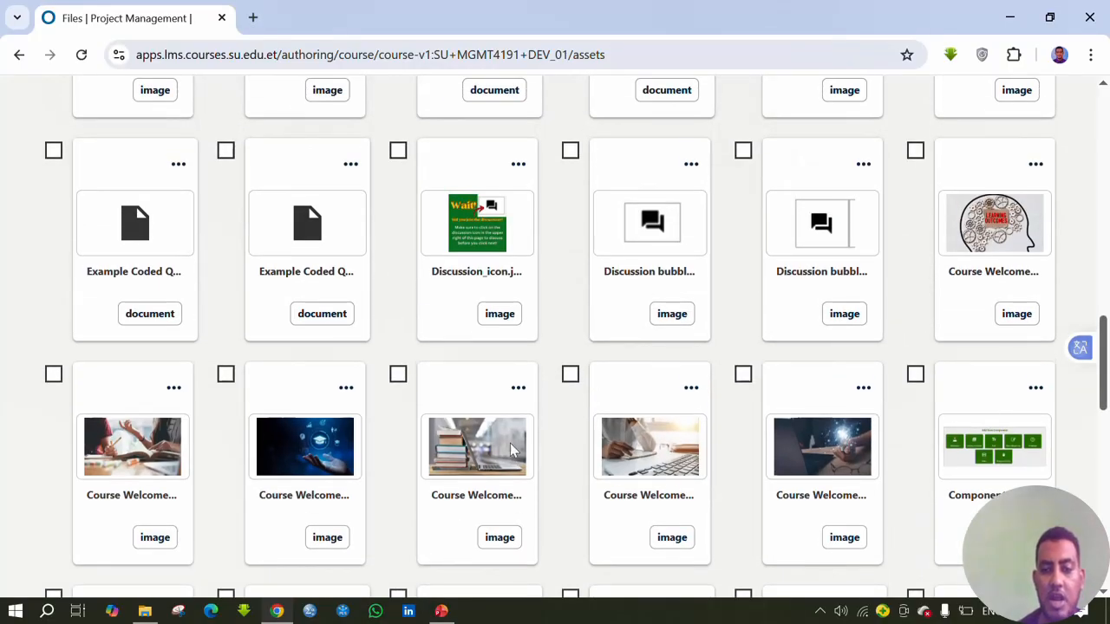
scroll(681, 276, up, 2)
scroll(681, 275, up, 8)
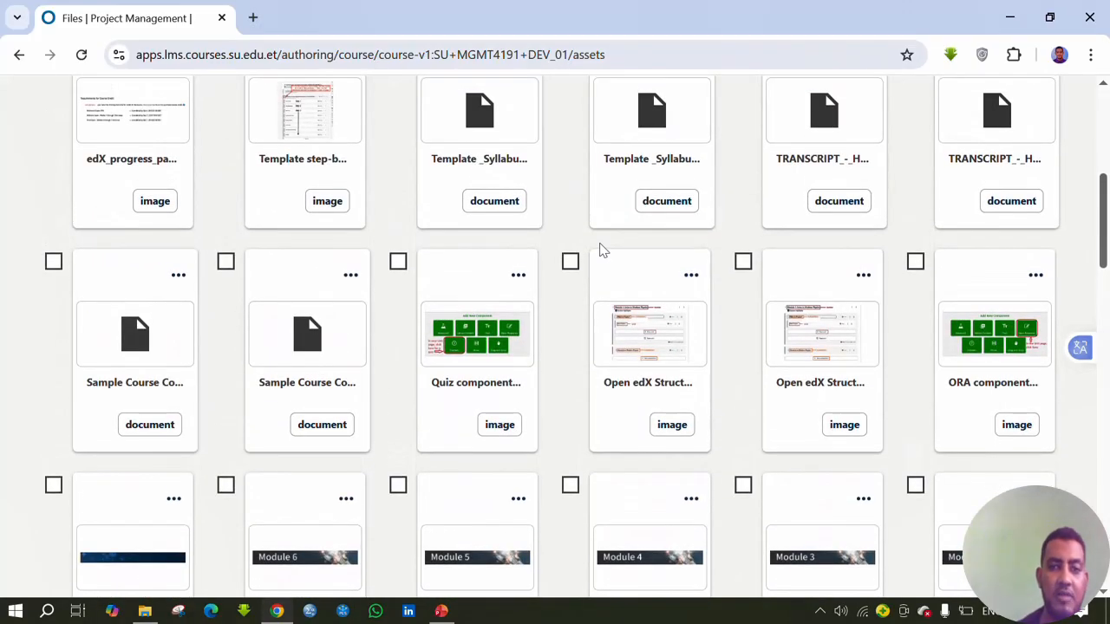
scroll(599, 249, up, 3)
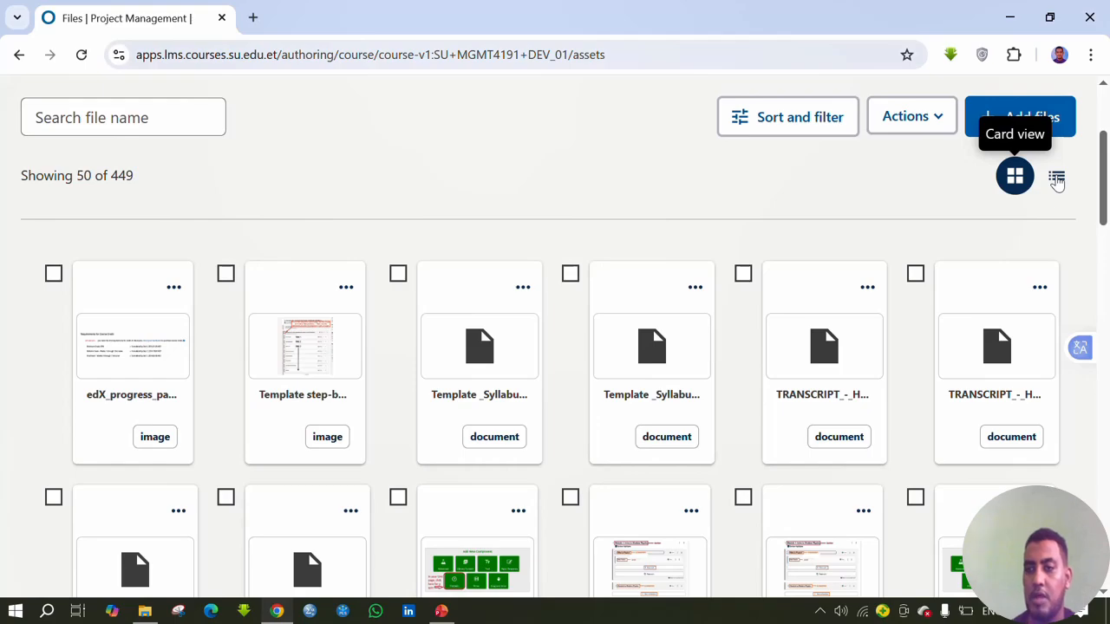
Switch the course files to list view and look through the first page of entries.
click(1057, 179)
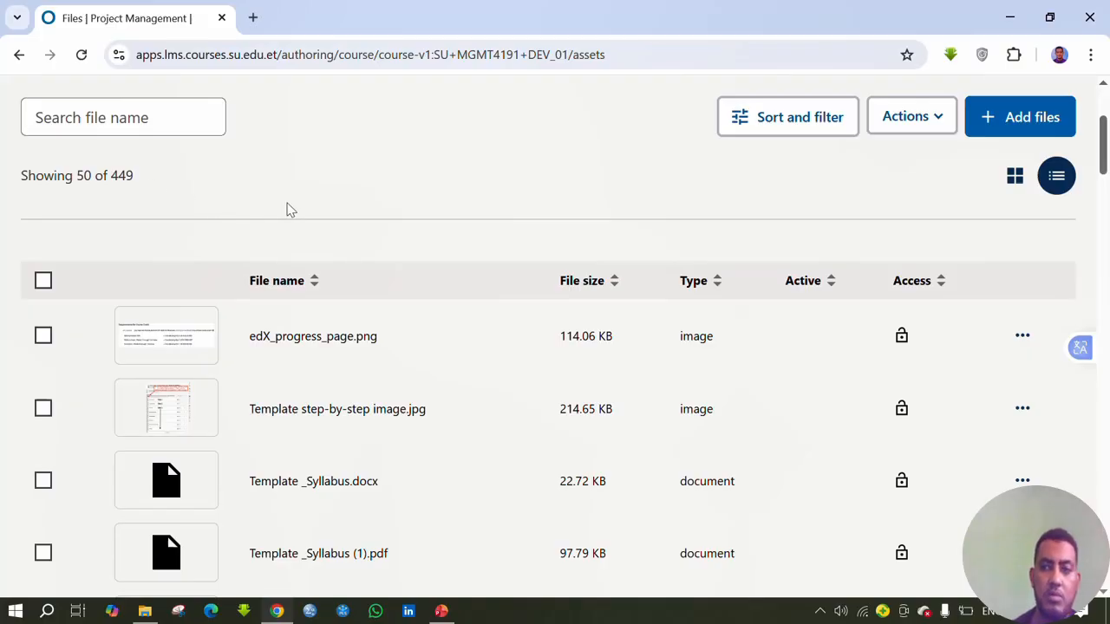
scroll(377, 386, down, 20)
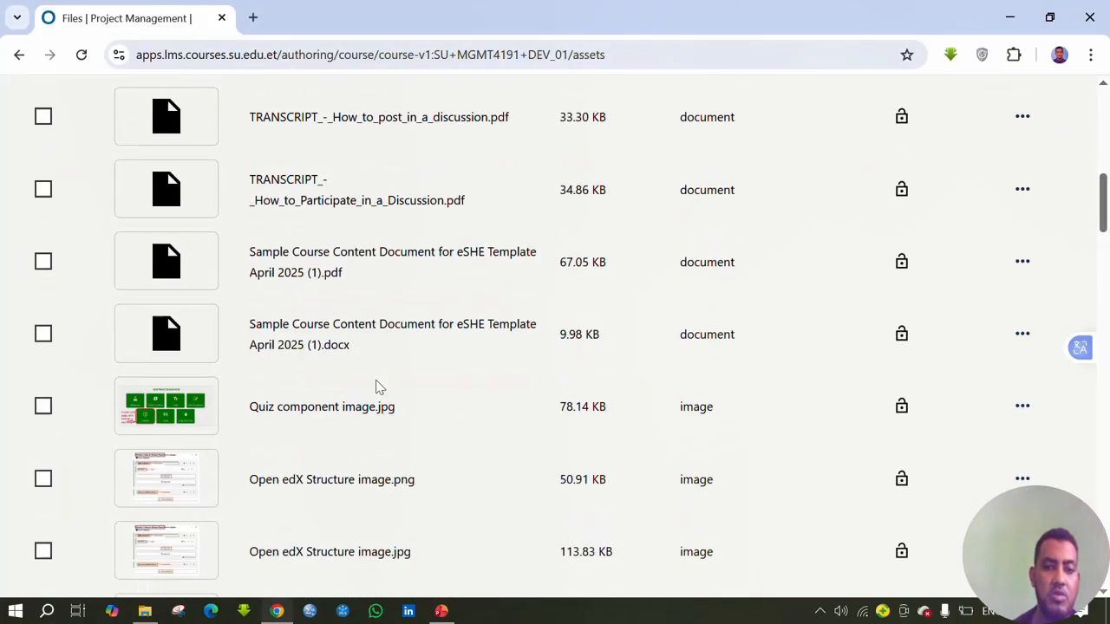
scroll(377, 386, down, 20)
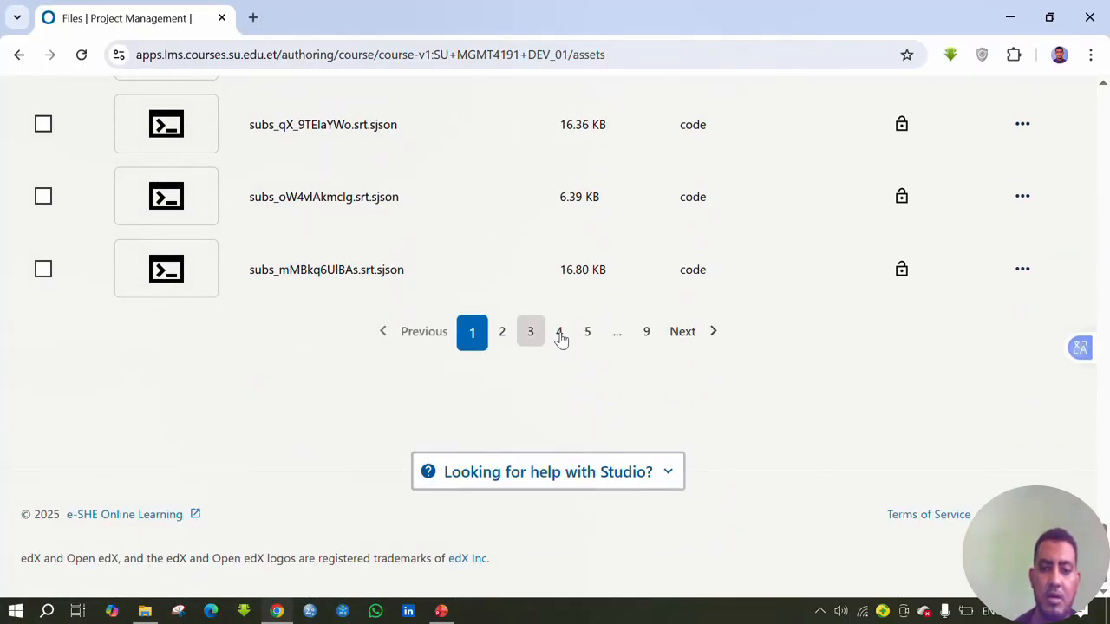
scroll(395, 160, up, 20)
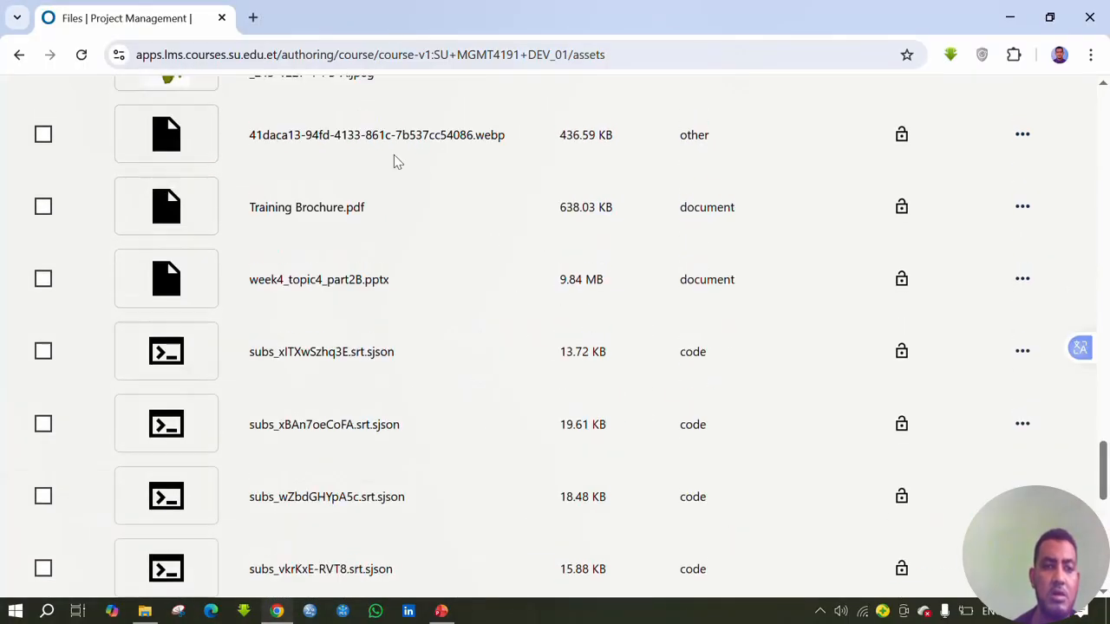
scroll(394, 161, up, 20)
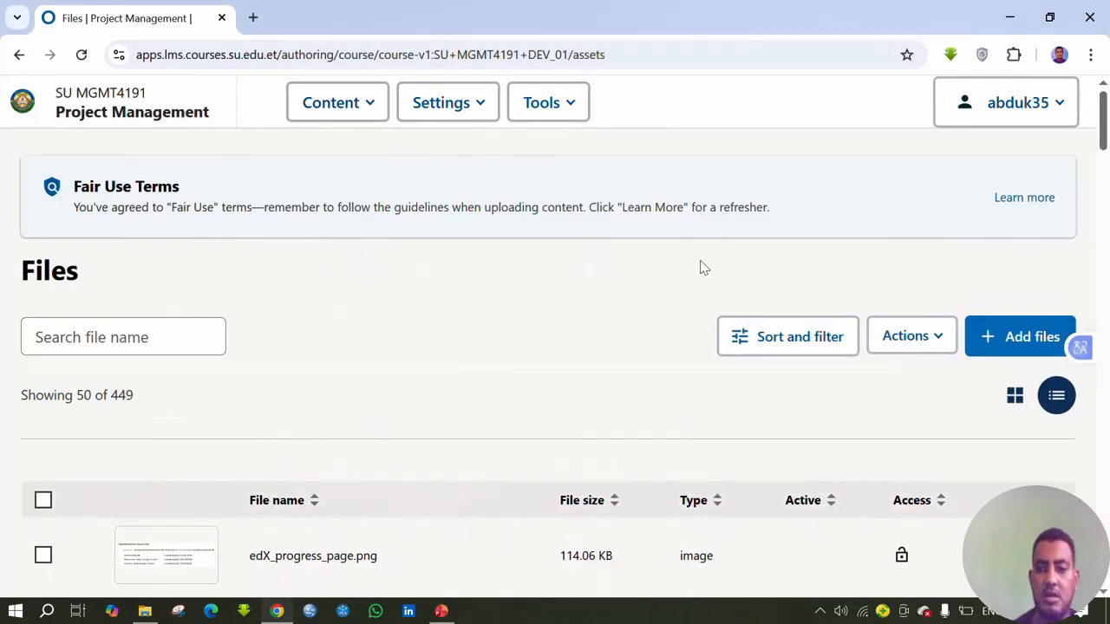
Check the available bulk file actions and the sort and filter options without applying any.
click(902, 345)
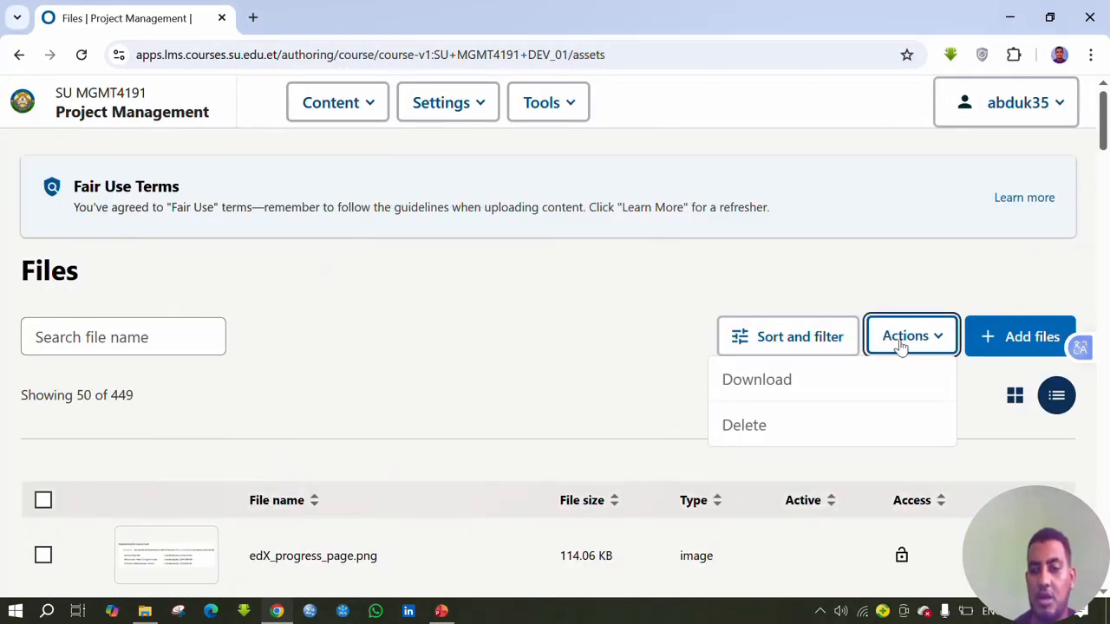
click(555, 297)
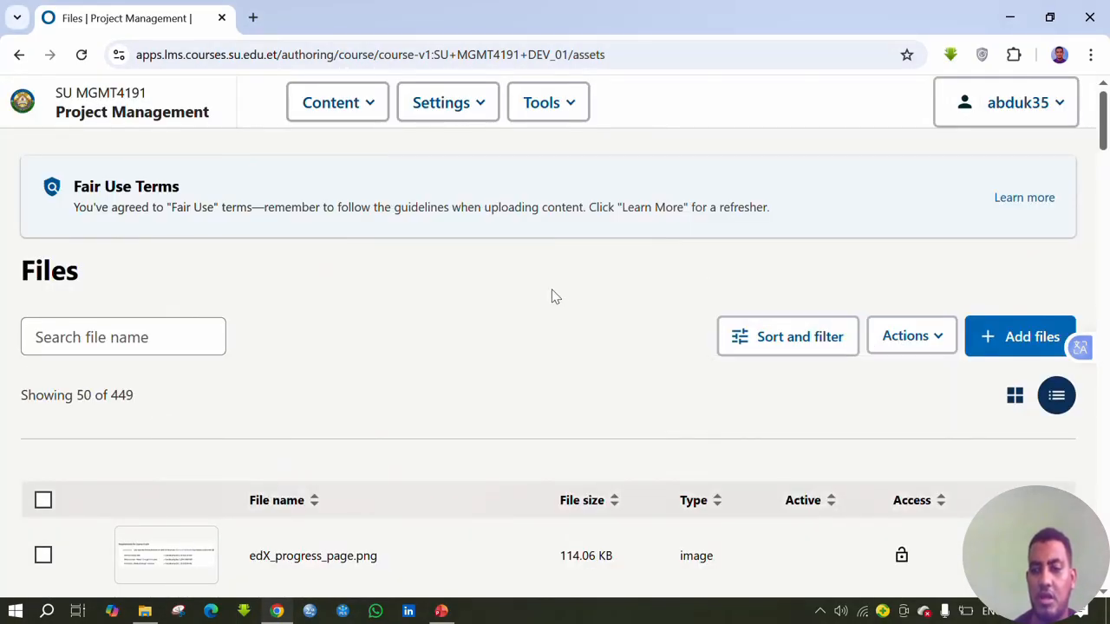
click(785, 347)
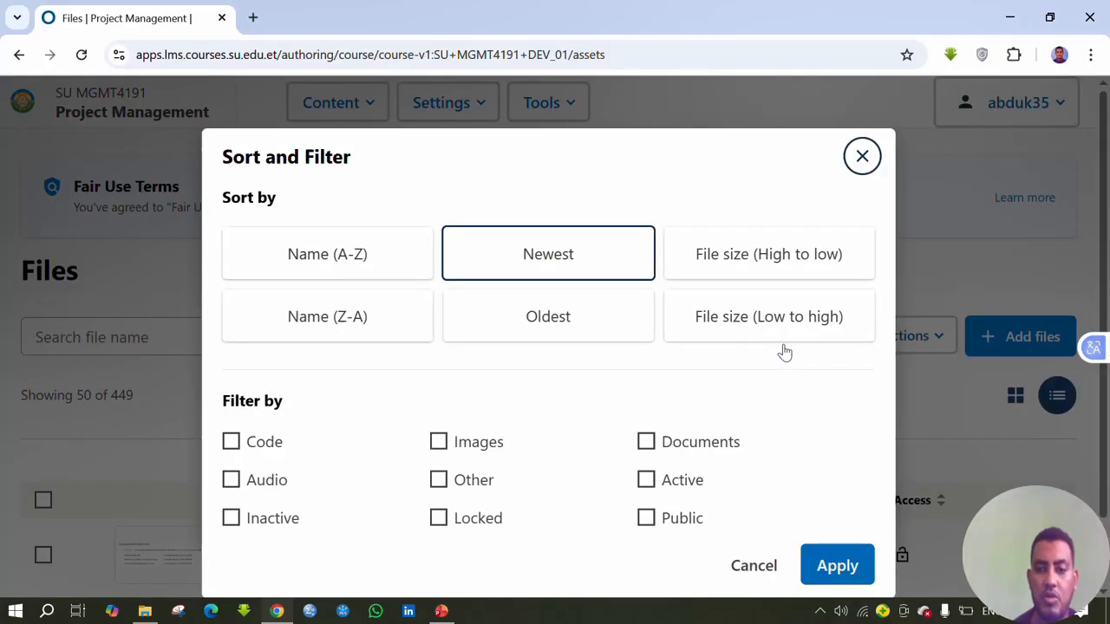
click(753, 565)
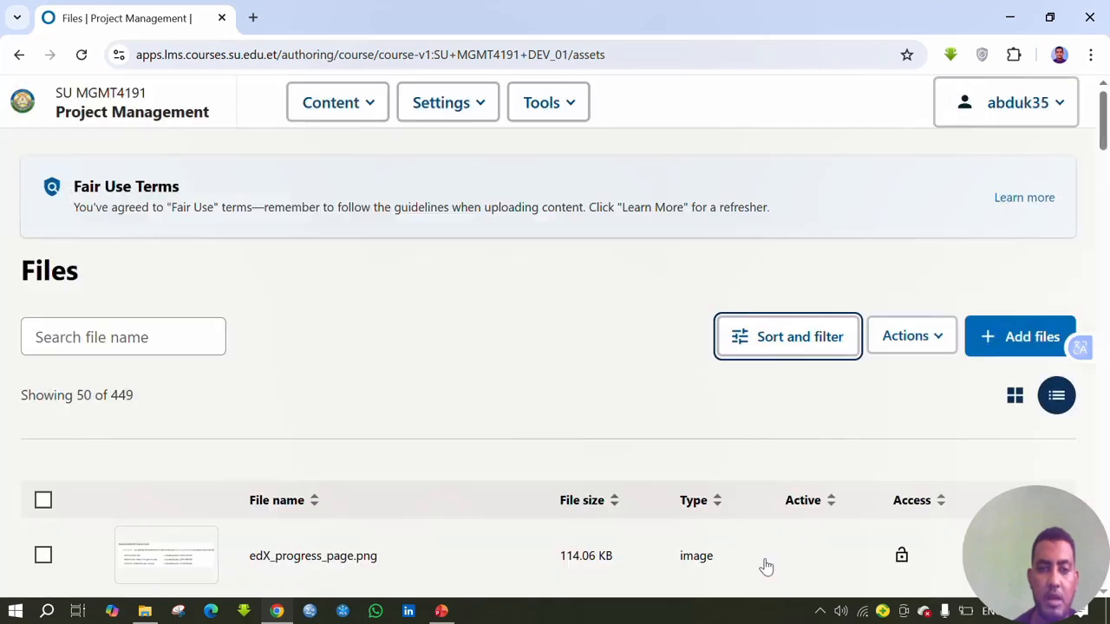
Try selecting all files on the page and edX_progress_page.png alone, clearing each selection.
scroll(164, 469, down, 3)
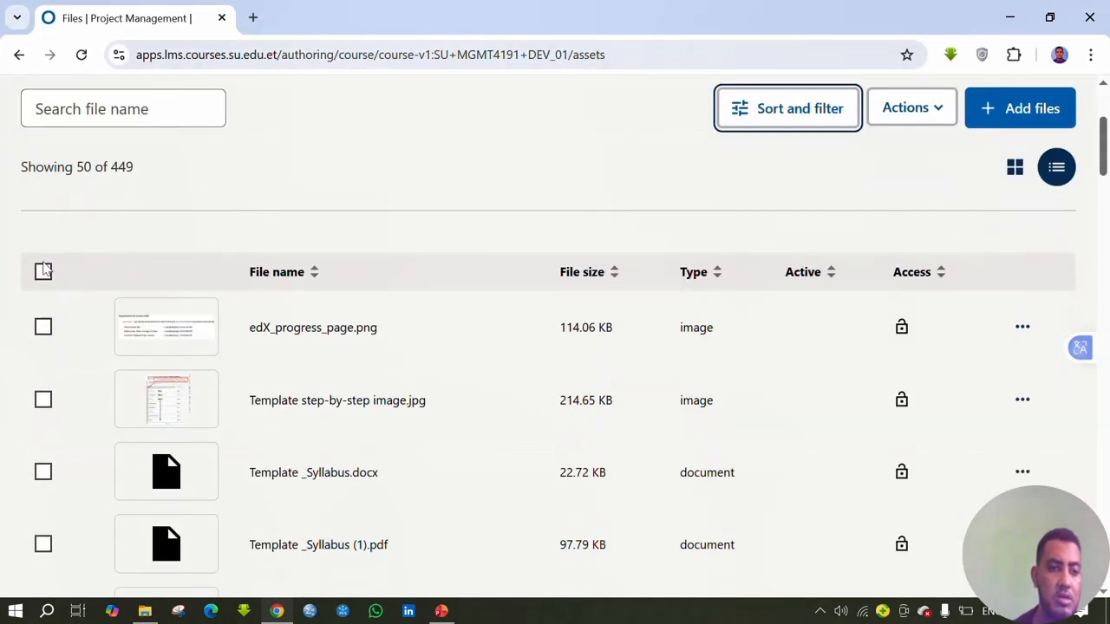
click(44, 273)
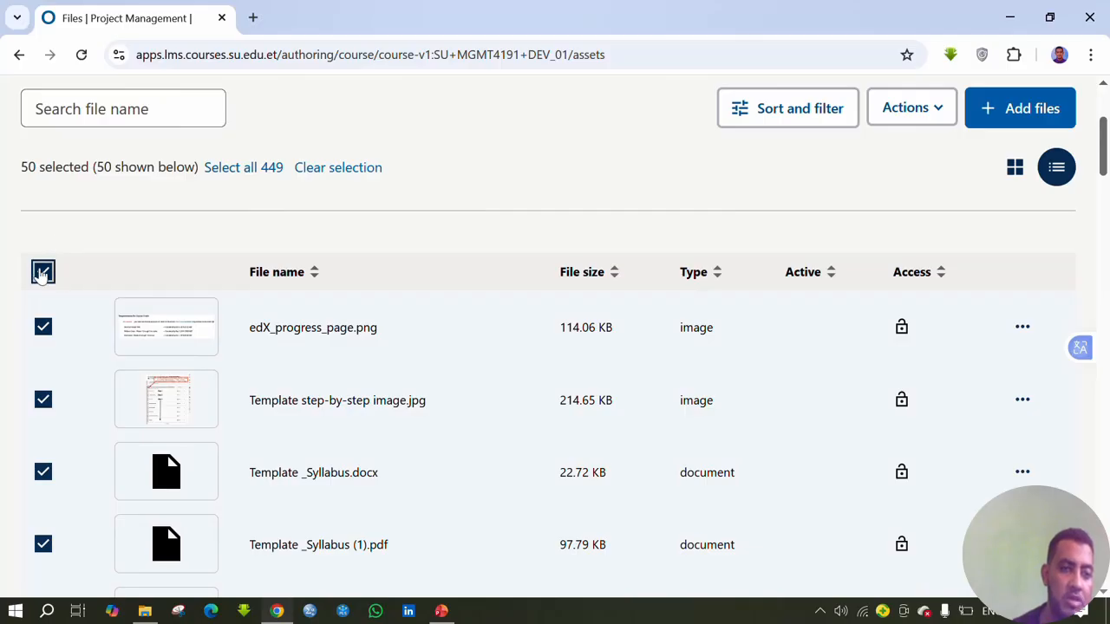
click(43, 272)
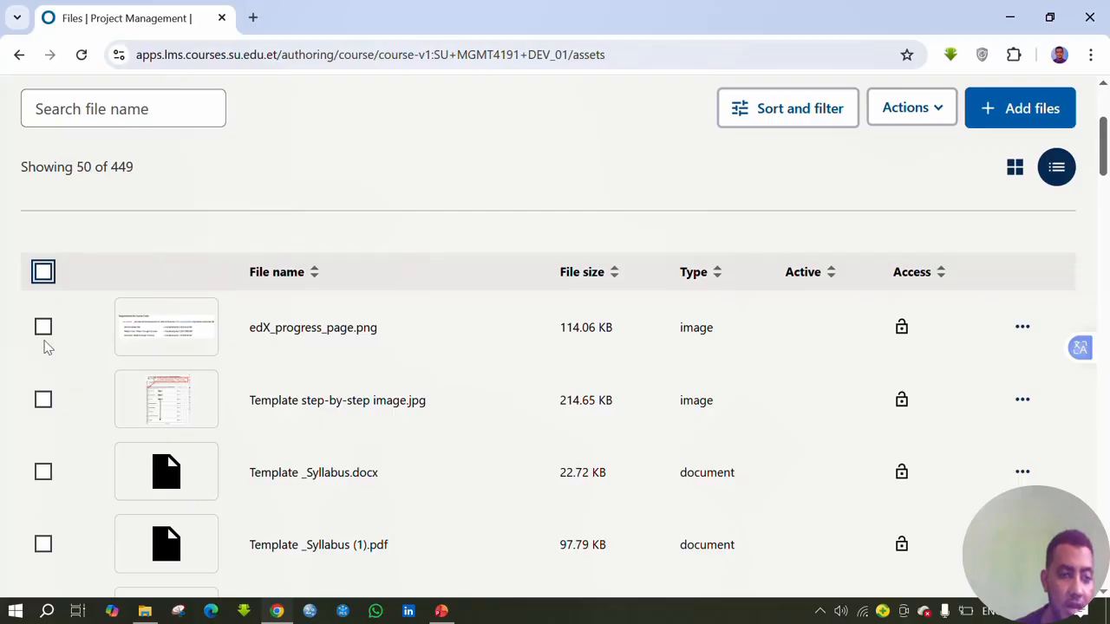
click(43, 327)
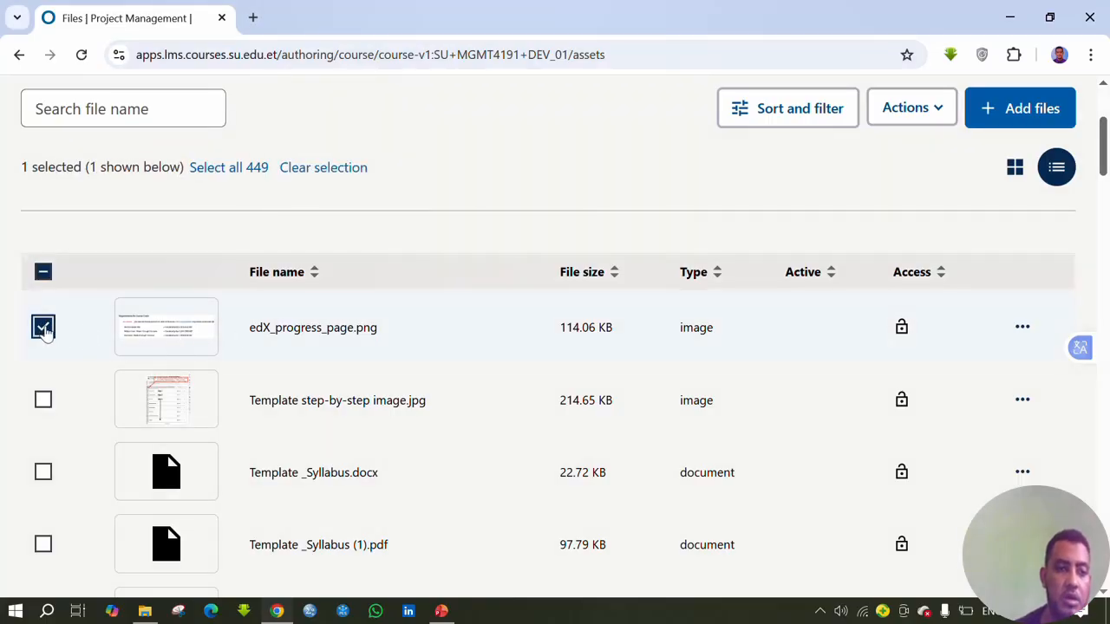
click(43, 327)
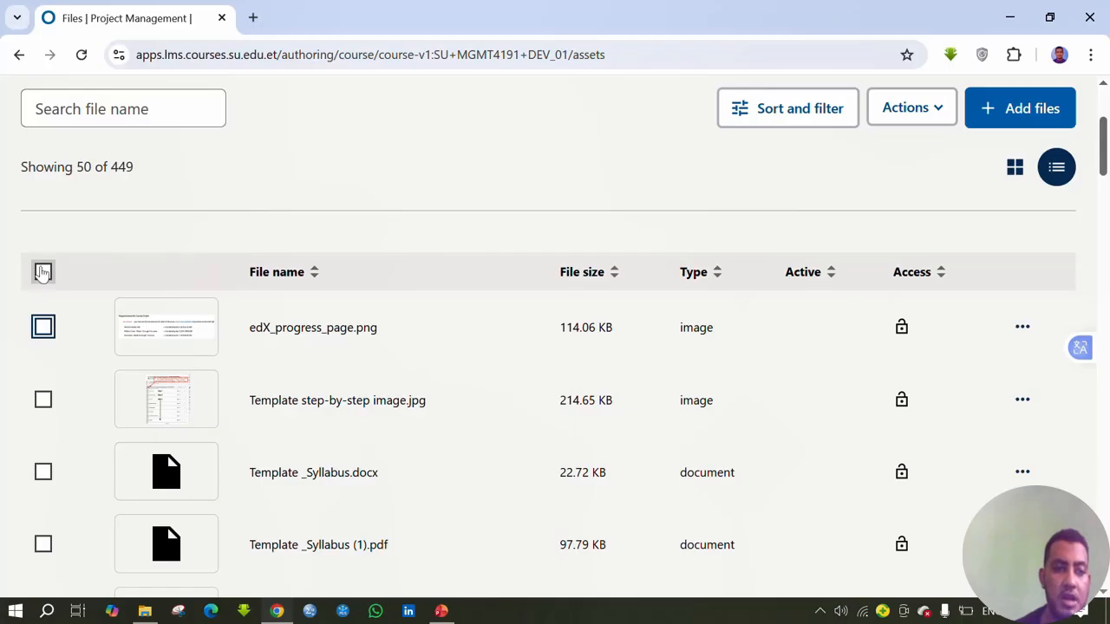
Select every file on the page and extend the selection to all files of the course.
scroll(70, 245, up, 2)
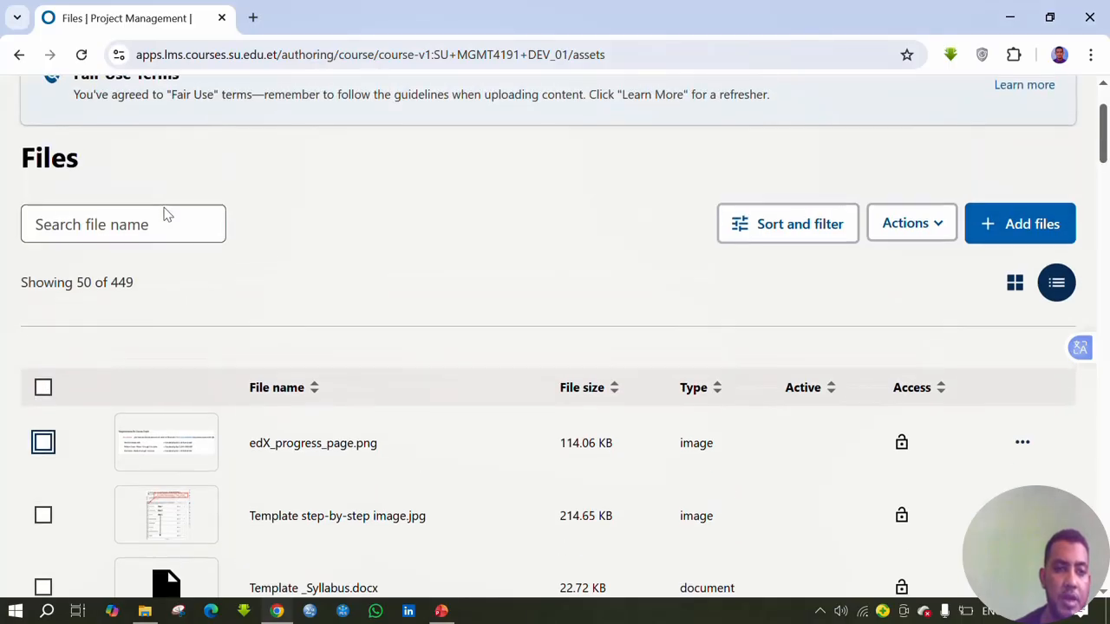
click(45, 389)
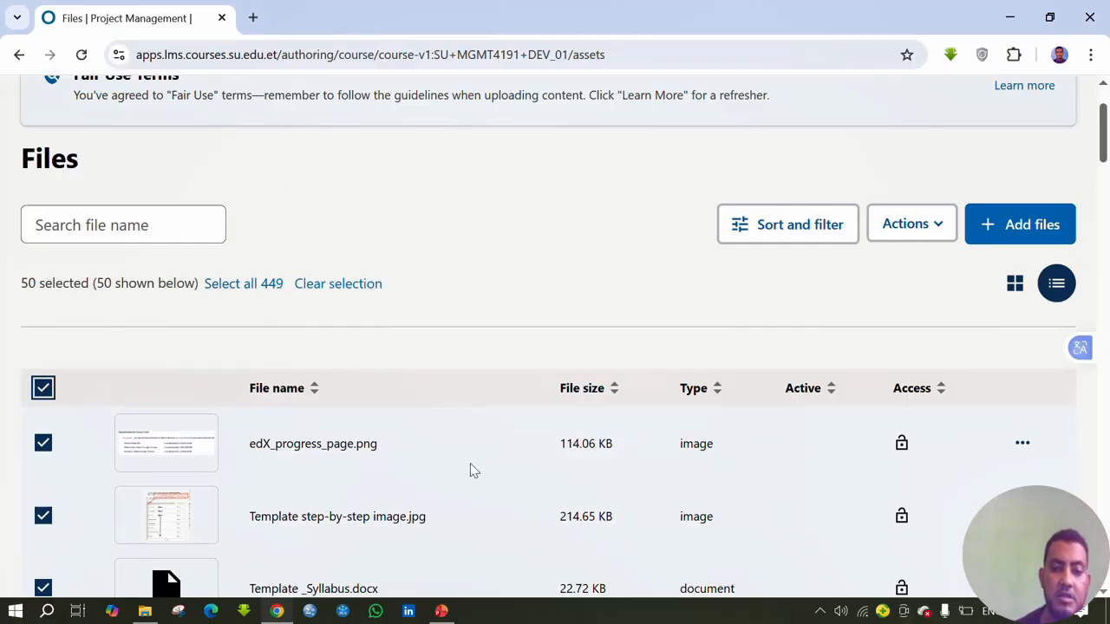
scroll(470, 464, down, 20)
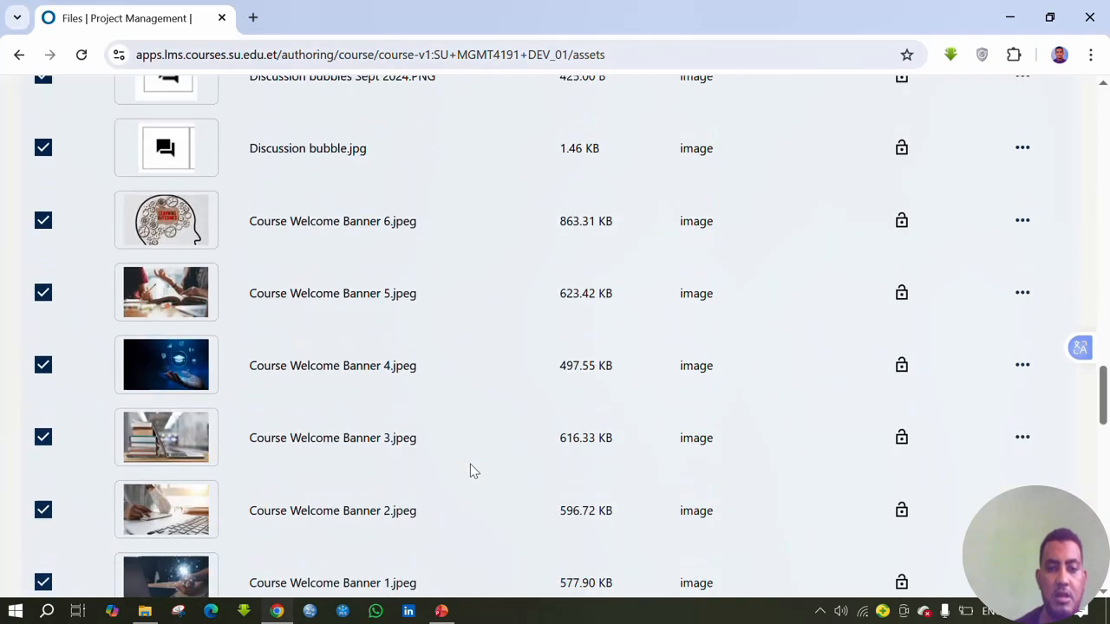
scroll(470, 468, down, 15)
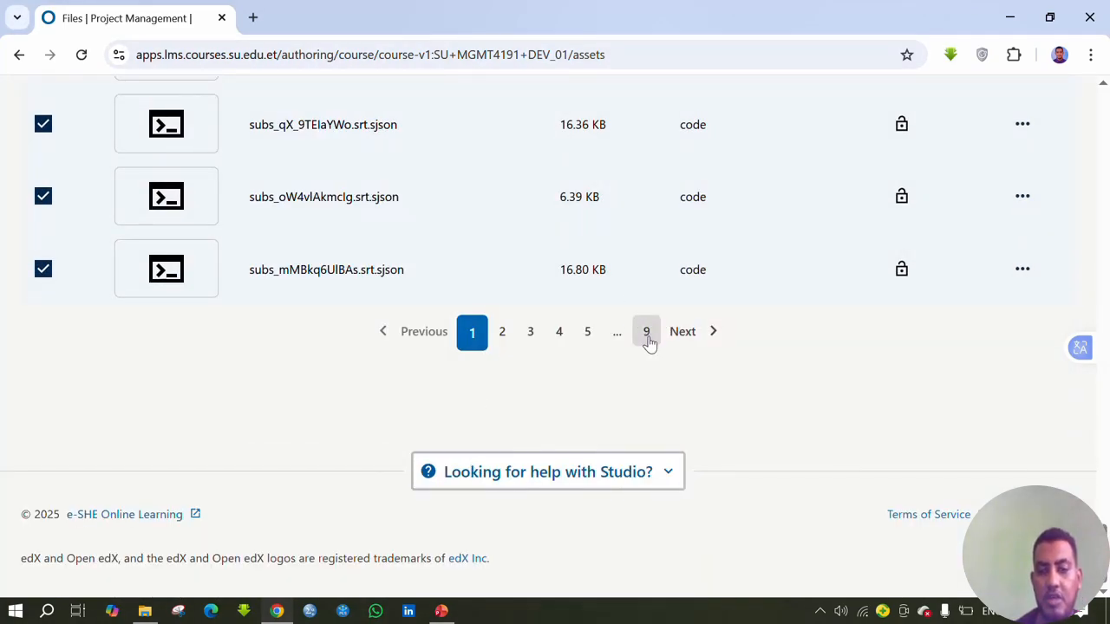
scroll(472, 203, up, 20)
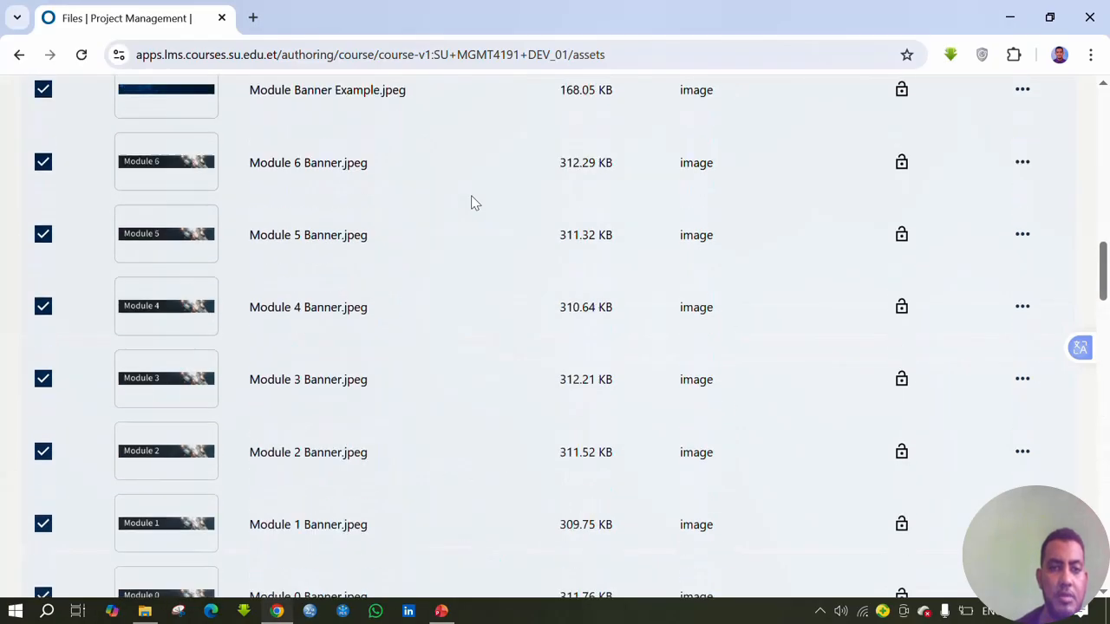
scroll(473, 203, up, 20)
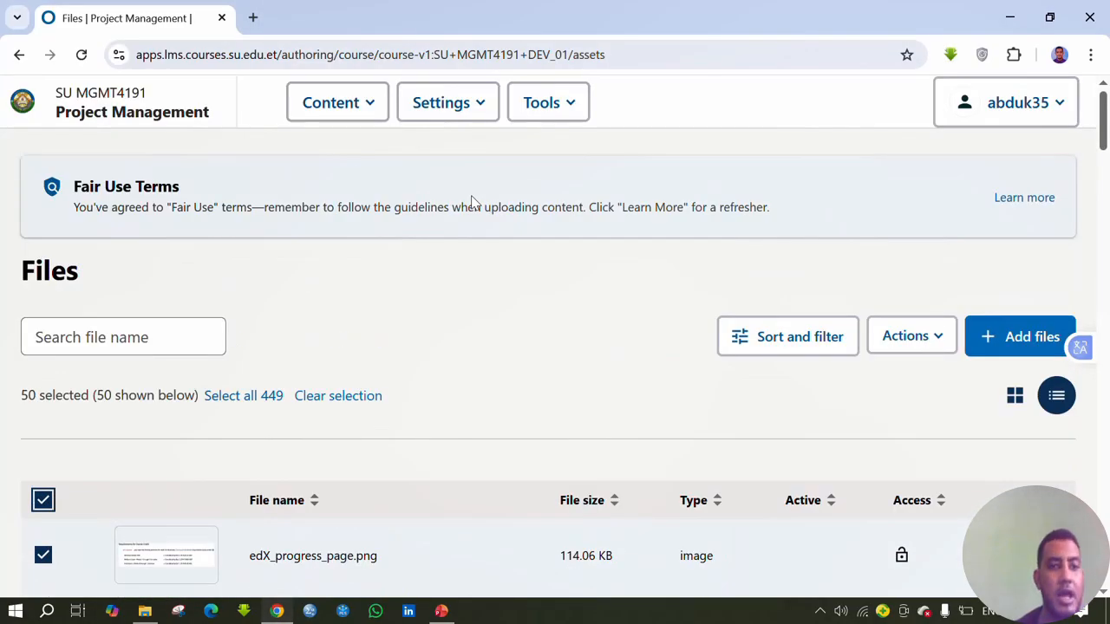
click(261, 396)
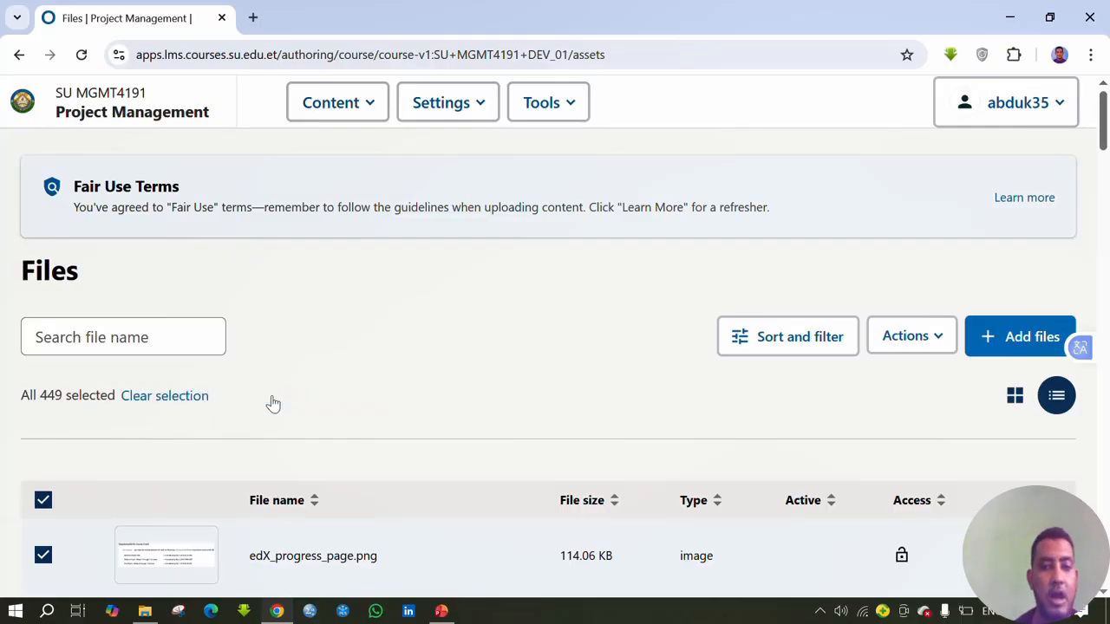
Delete all selected course files, reviewing the files used in course content before confirming the deletion.
scroll(272, 403, down, 1)
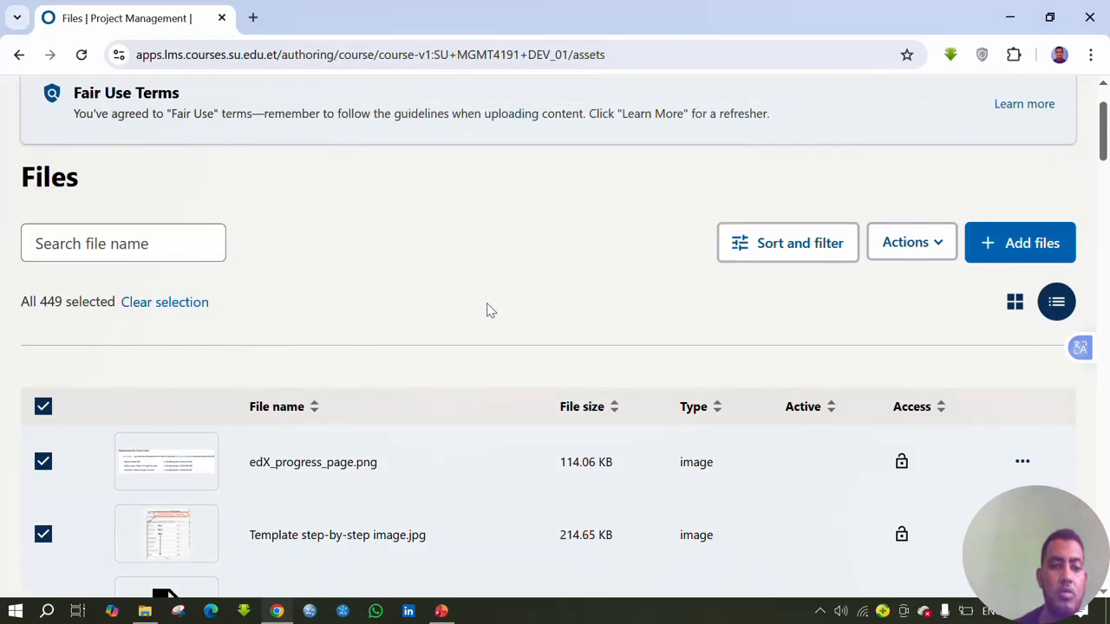
click(902, 249)
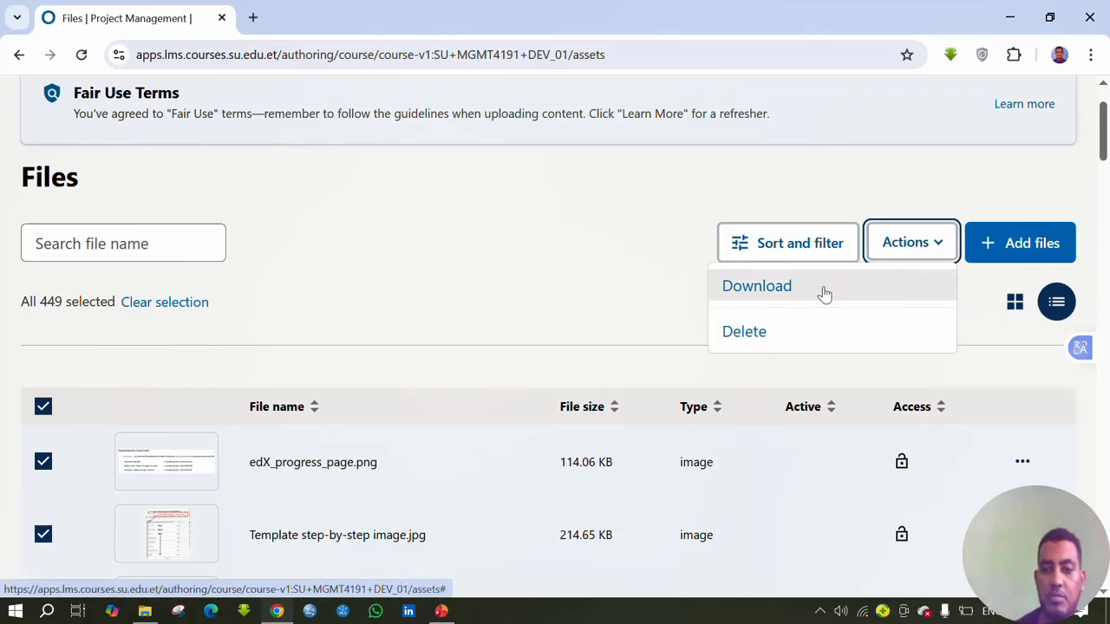
click(738, 337)
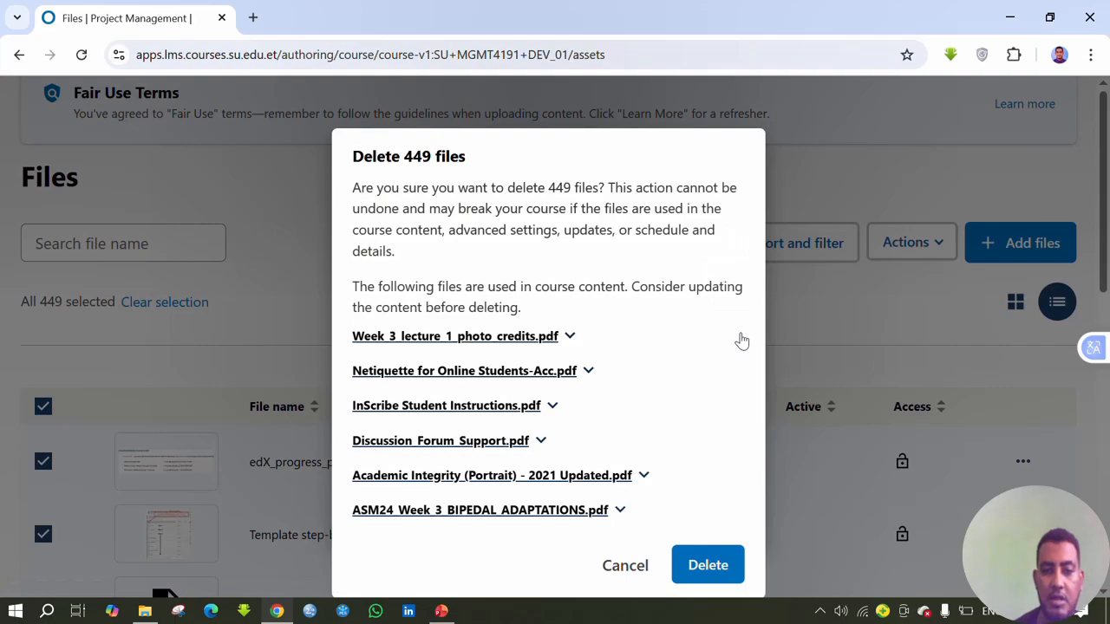
scroll(648, 438, down, 10)
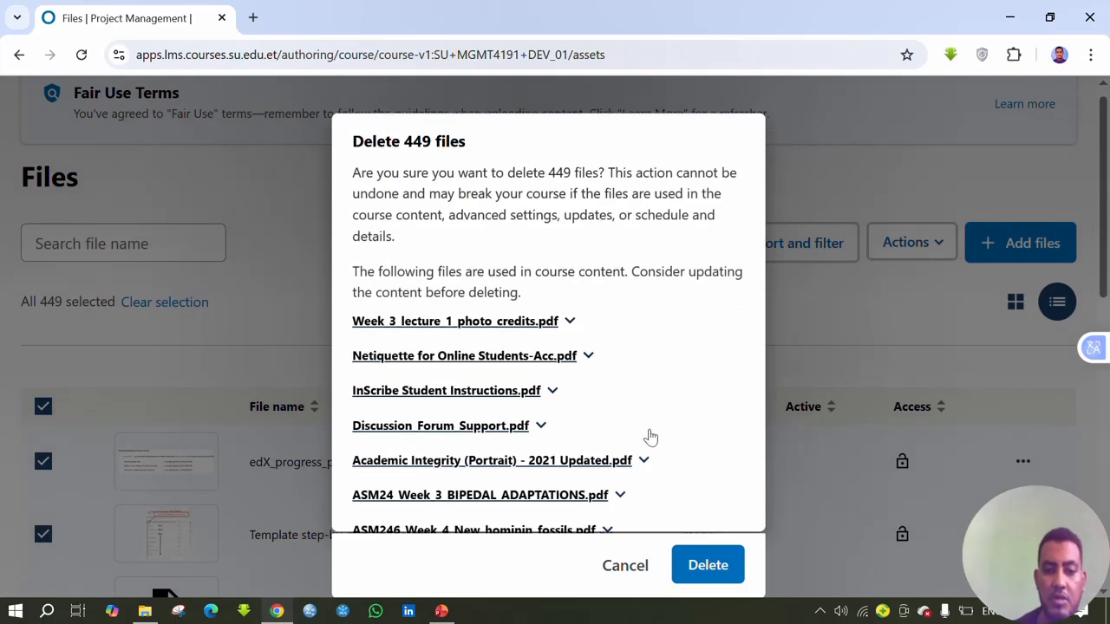
scroll(617, 349, down, 2)
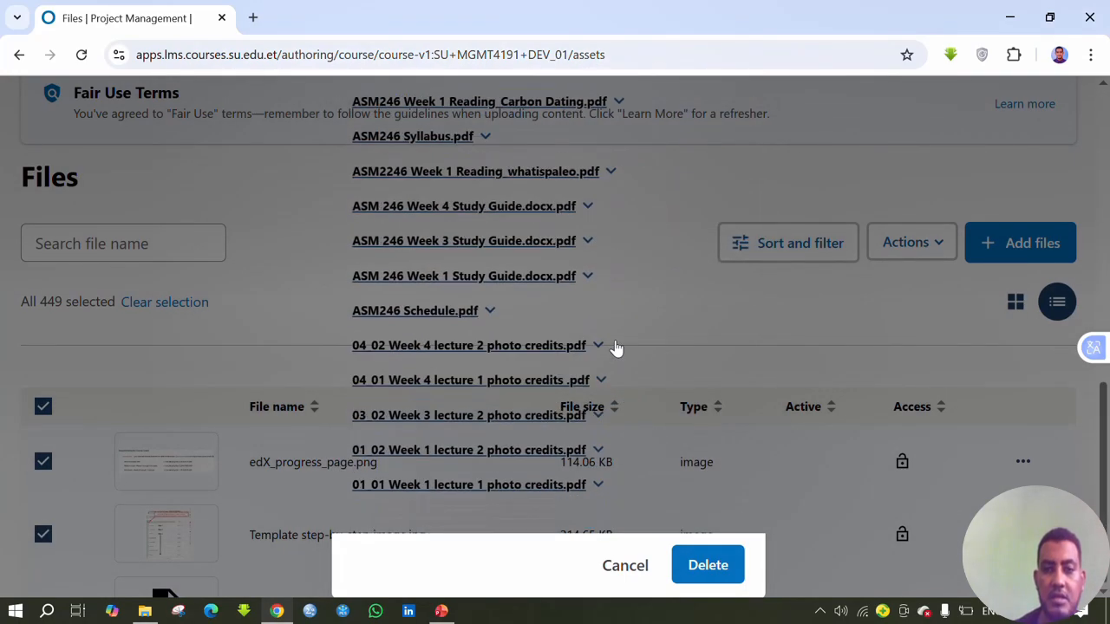
click(709, 566)
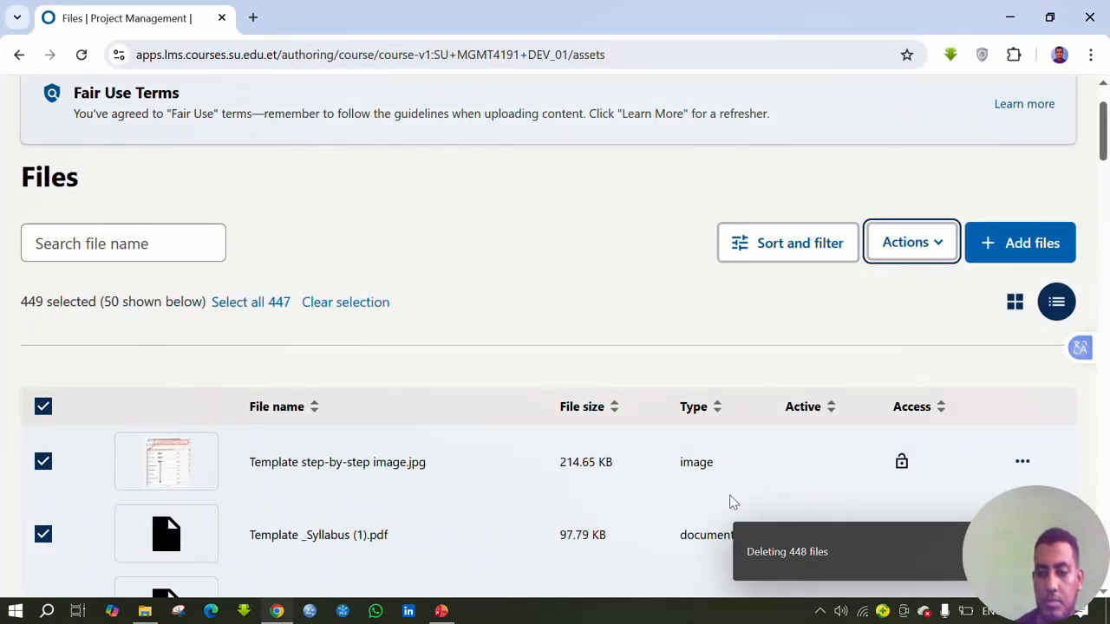
scroll(559, 439, down, 1)
scroll(560, 439, down, 2)
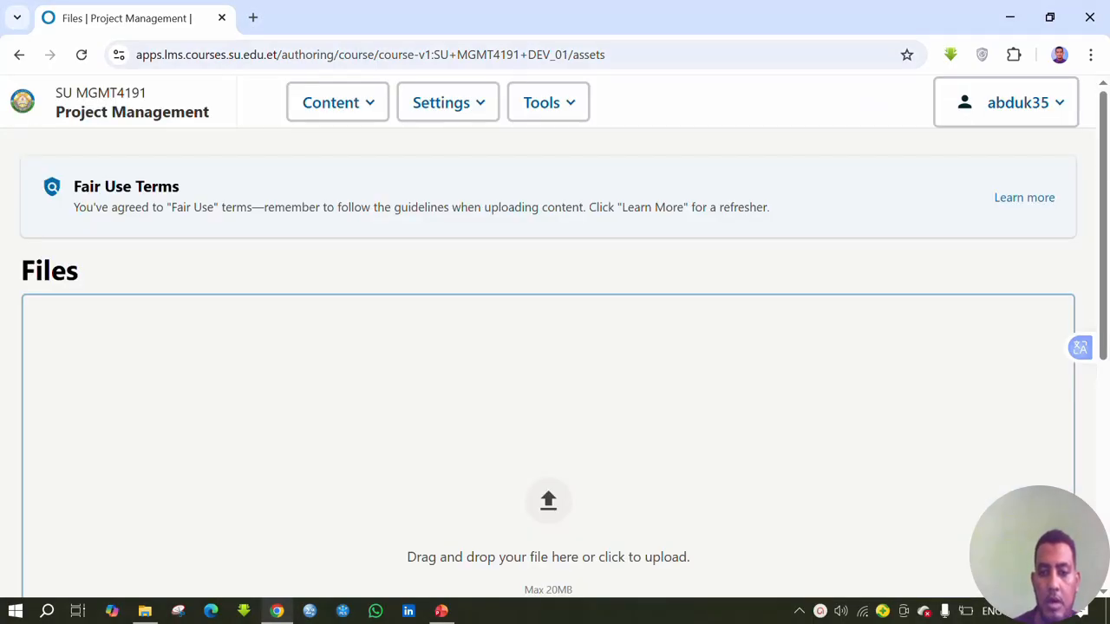
scroll(835, 569, down, 5)
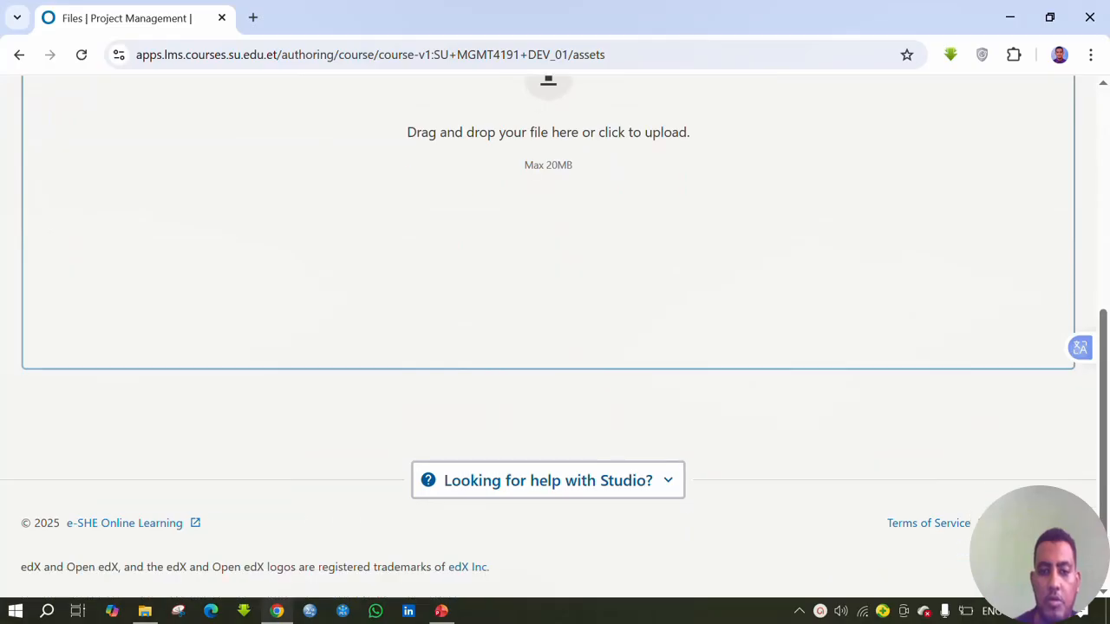
scroll(548, 337, up, 5)
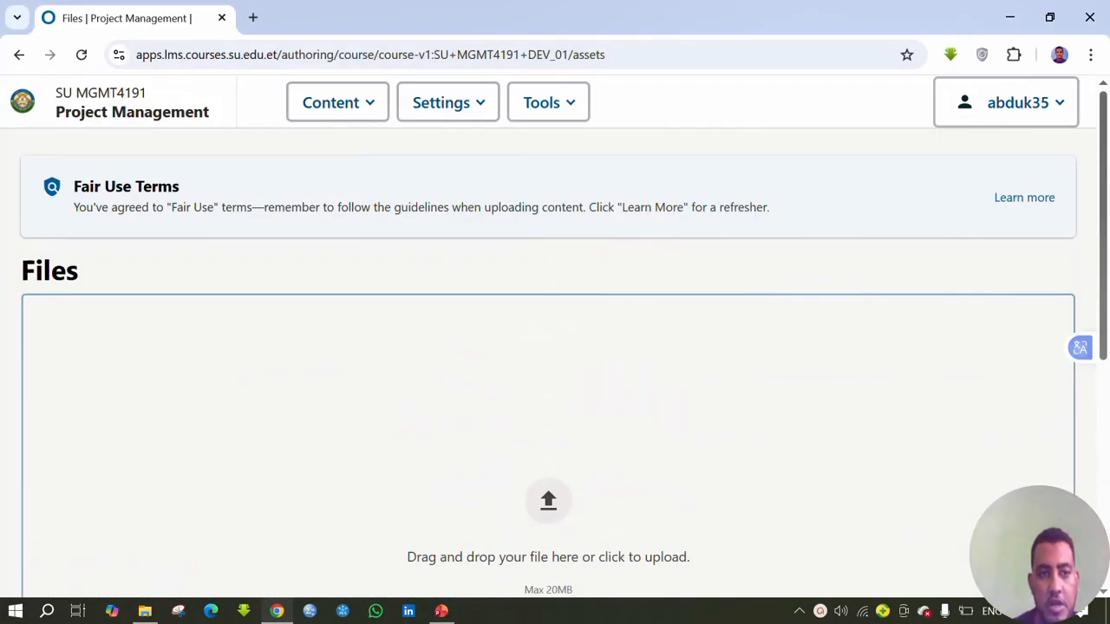
Start a file upload and browse to the Project Management folder inside Courses on the SSD (D:) drive.
scroll(554, 335, down, 1)
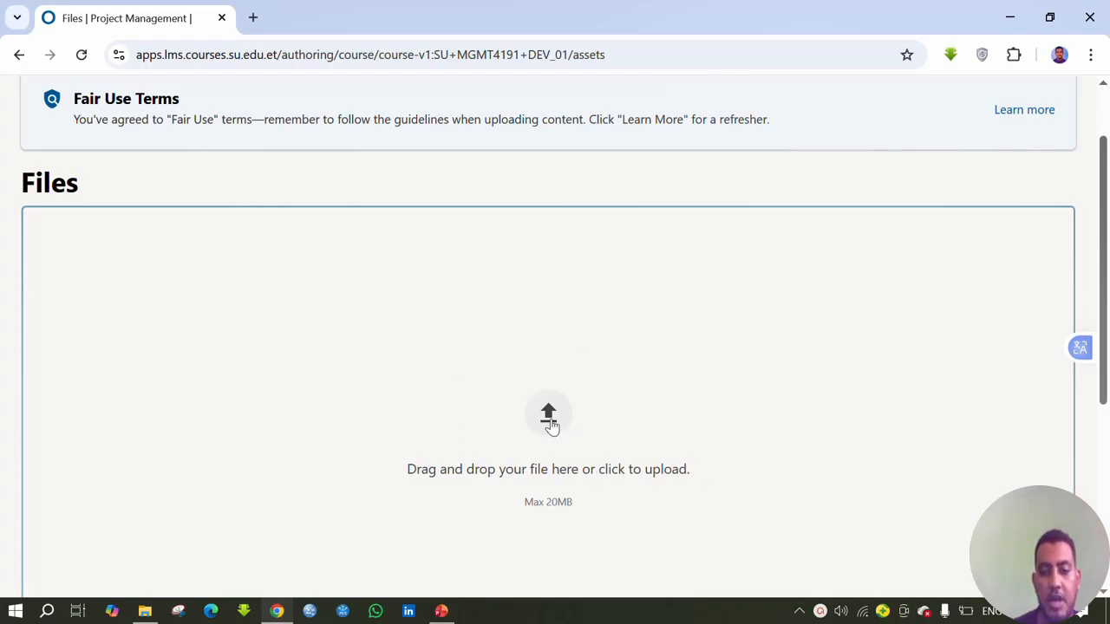
scroll(580, 464, down, 1)
scroll(579, 464, down, 1)
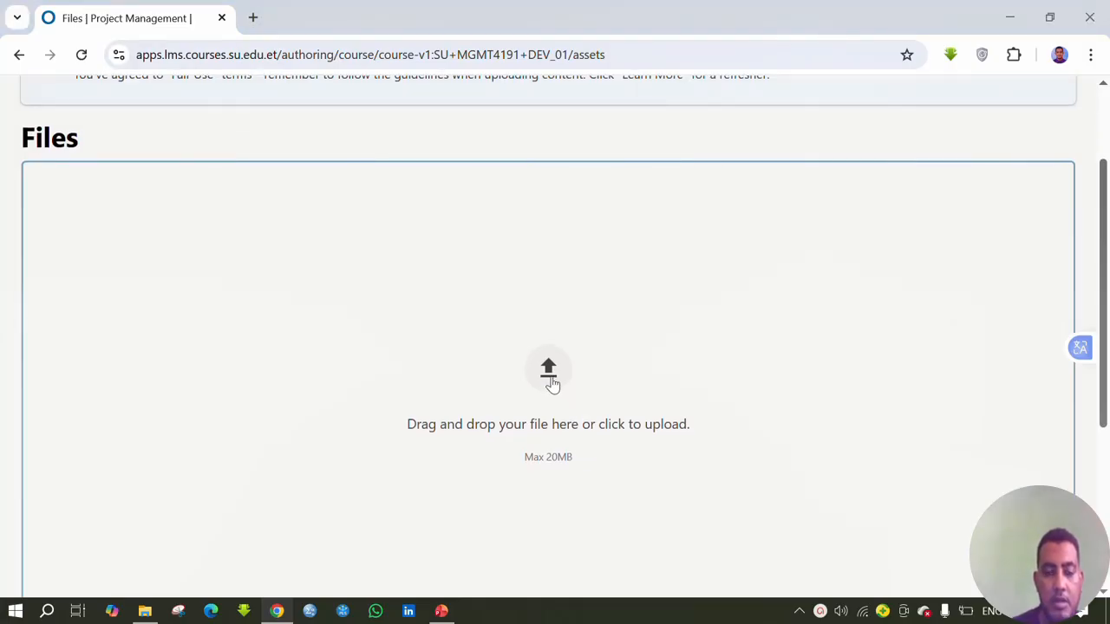
click(552, 381)
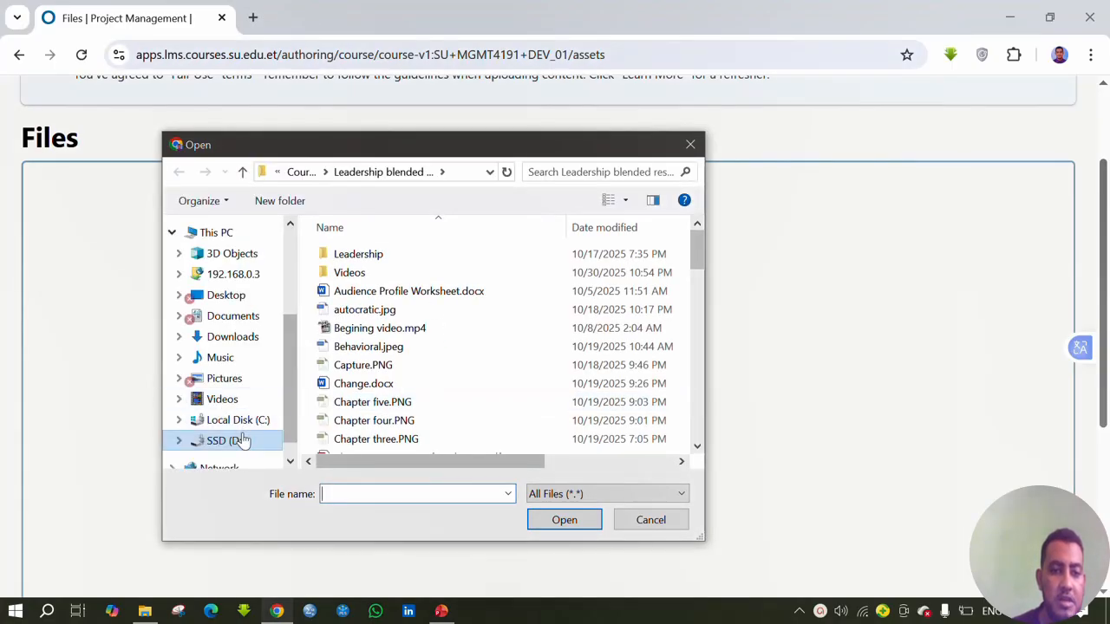
click(225, 441)
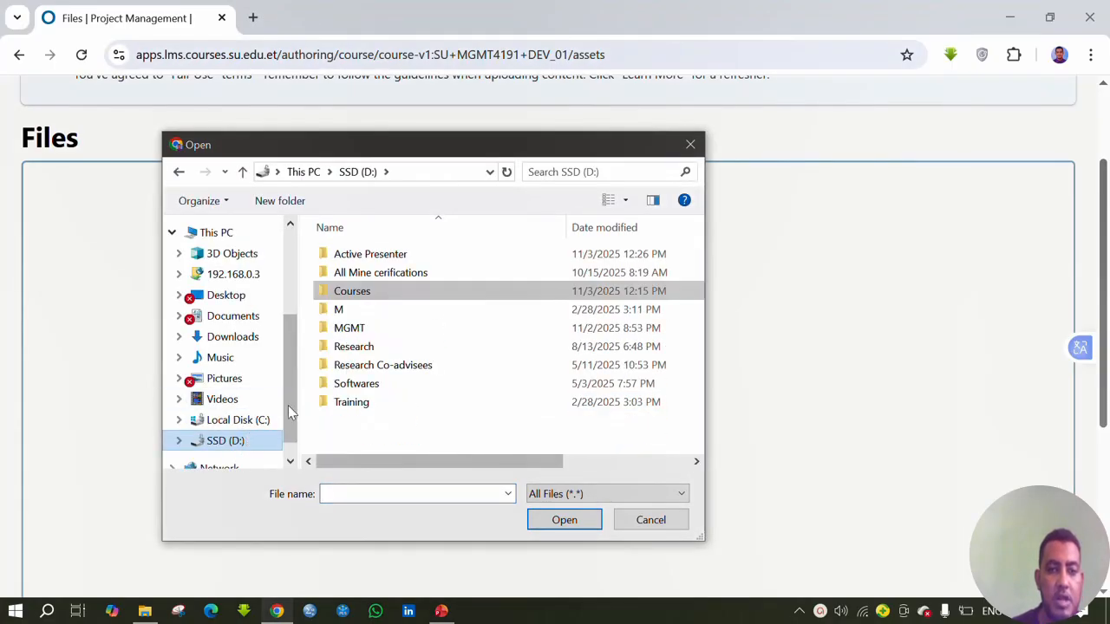
double_click(368, 289)
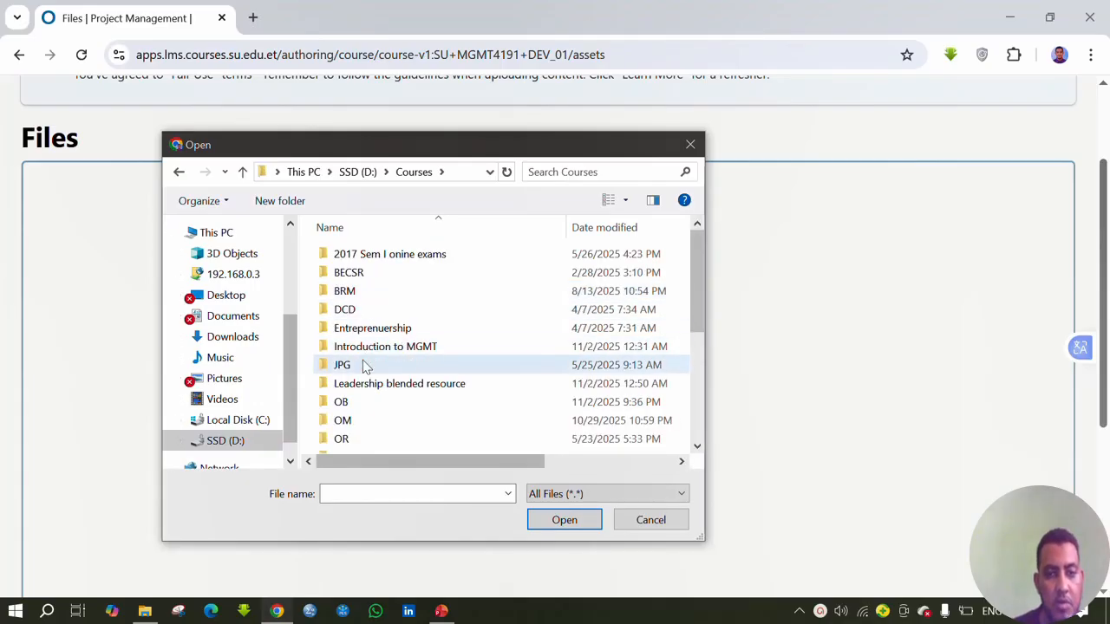
scroll(364, 368, down, 1)
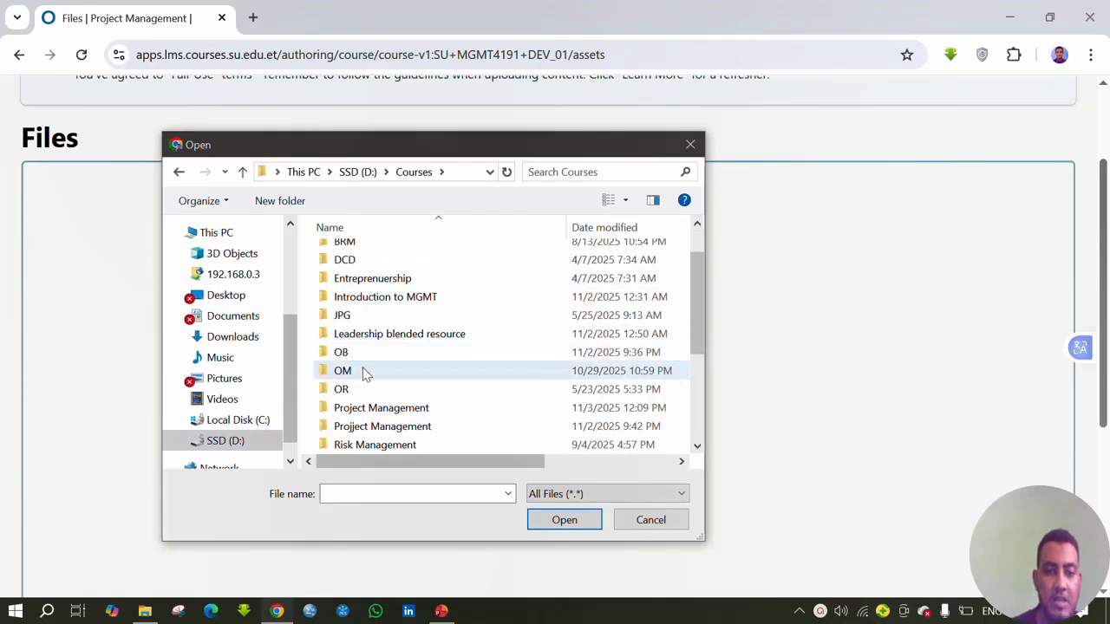
double_click(365, 408)
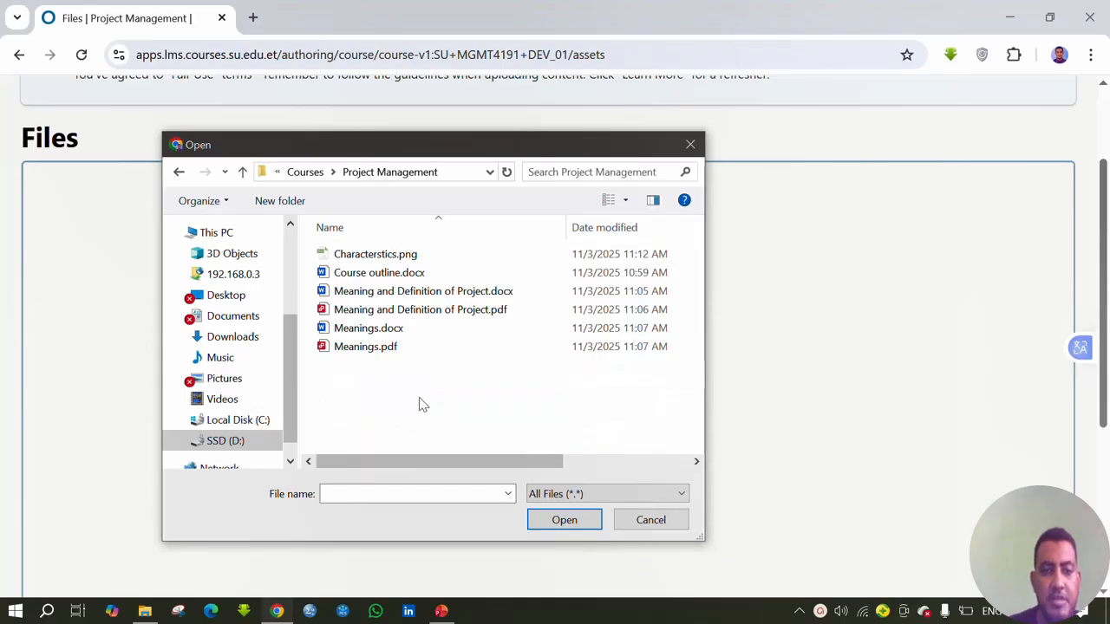
Upload Meaning and Definition of Project.pdf to the course files.
click(377, 318)
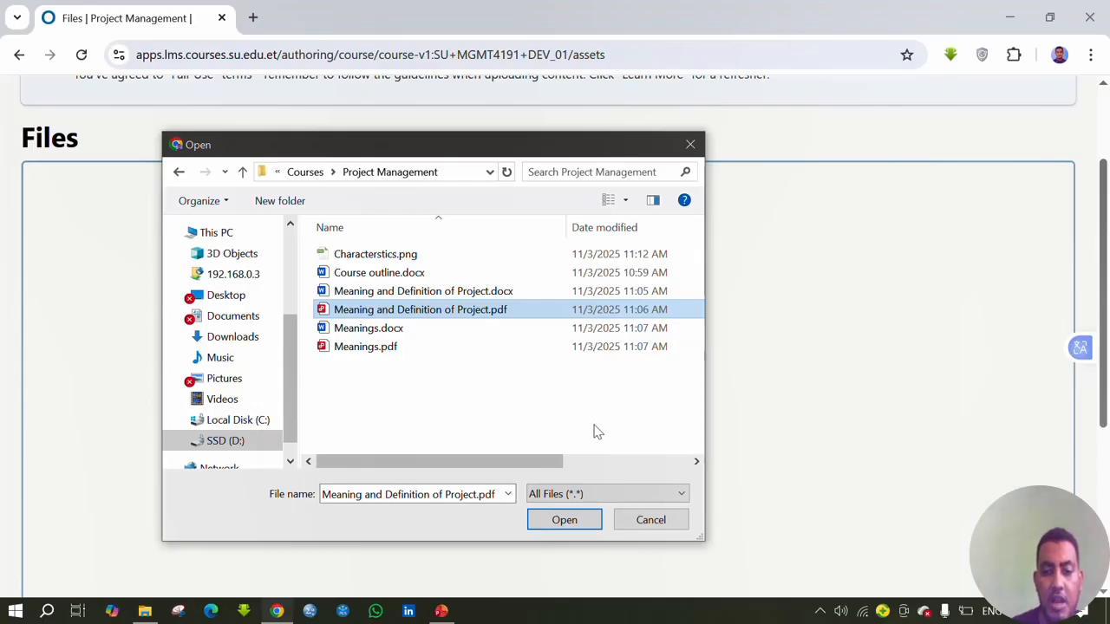
click(565, 520)
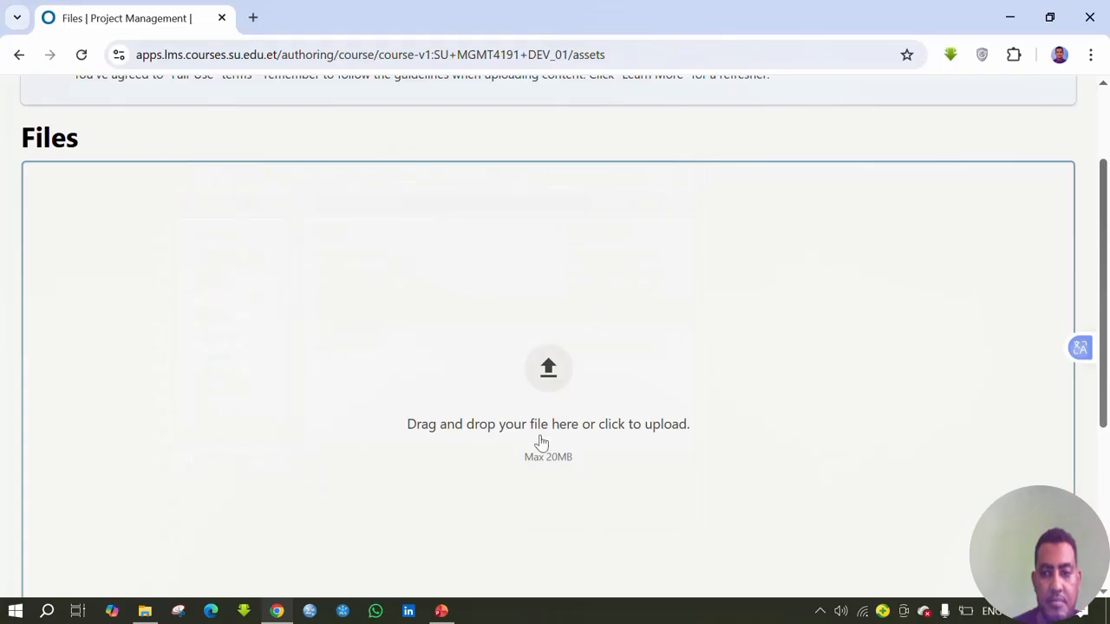
scroll(537, 443, down, 3)
scroll(542, 443, up, 5)
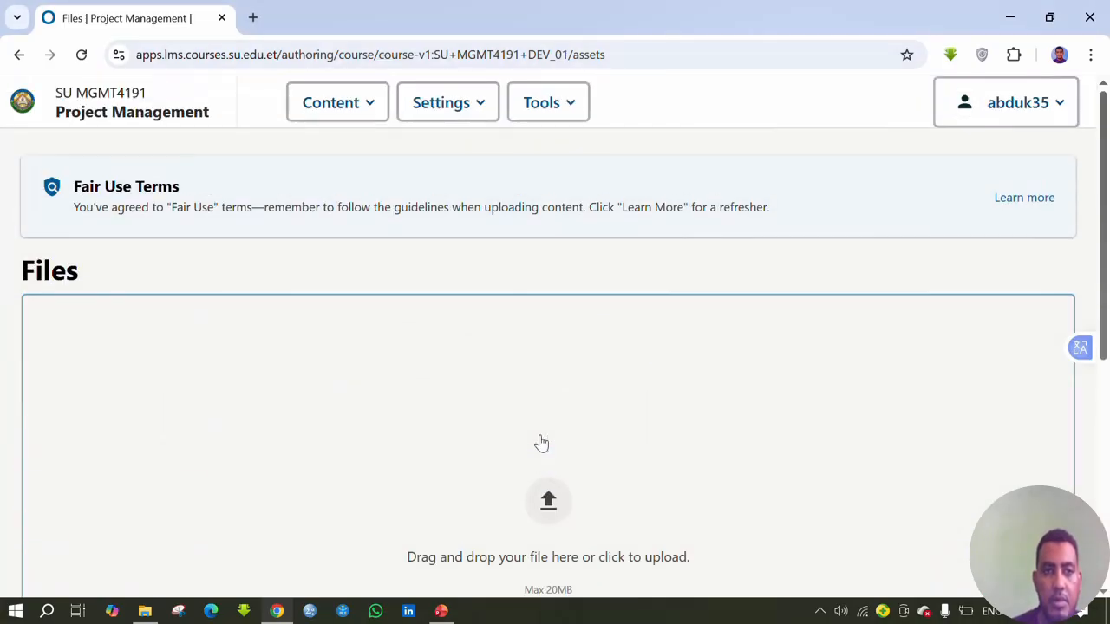
scroll(541, 443, down, 1)
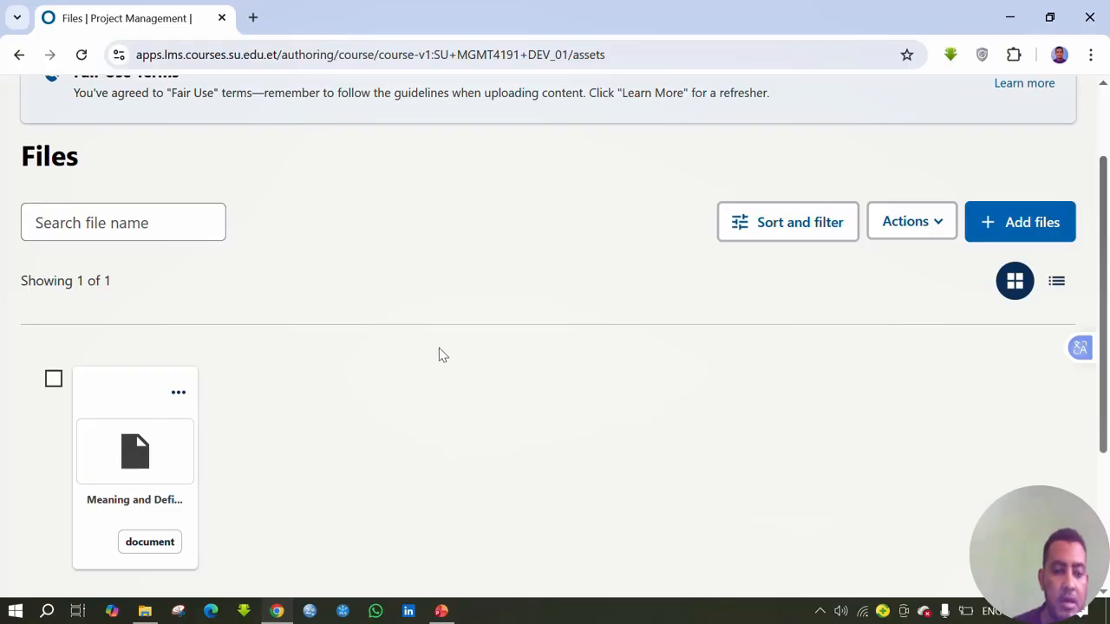
Add the image Characterstics.png from the Project Management folder to the course files.
scroll(440, 353, down, 1)
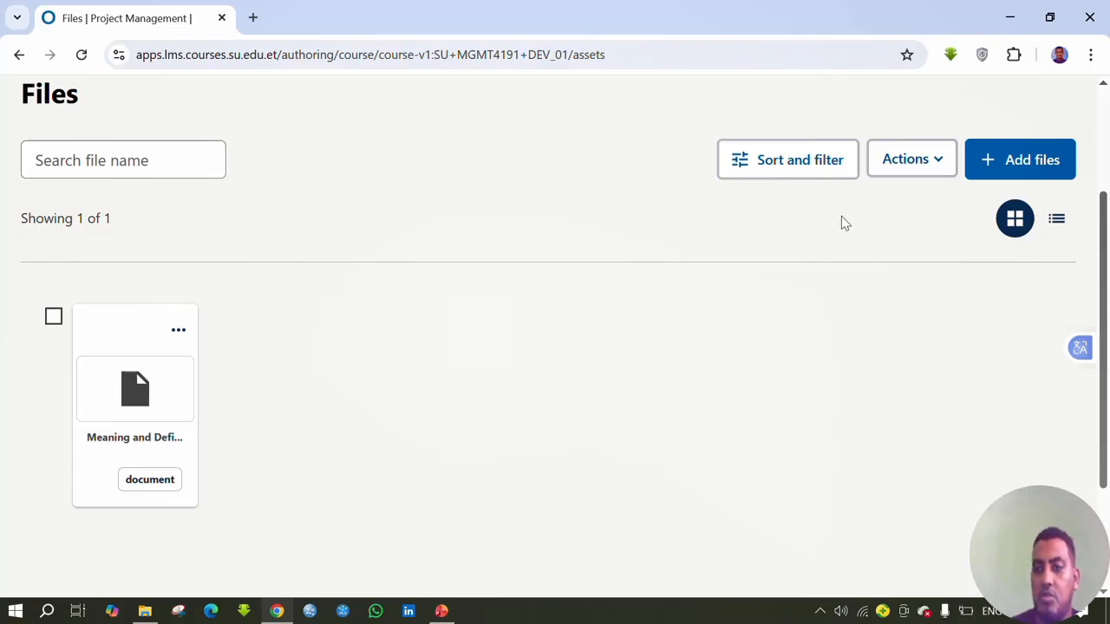
scroll(510, 351, down, 2)
scroll(509, 350, up, 2)
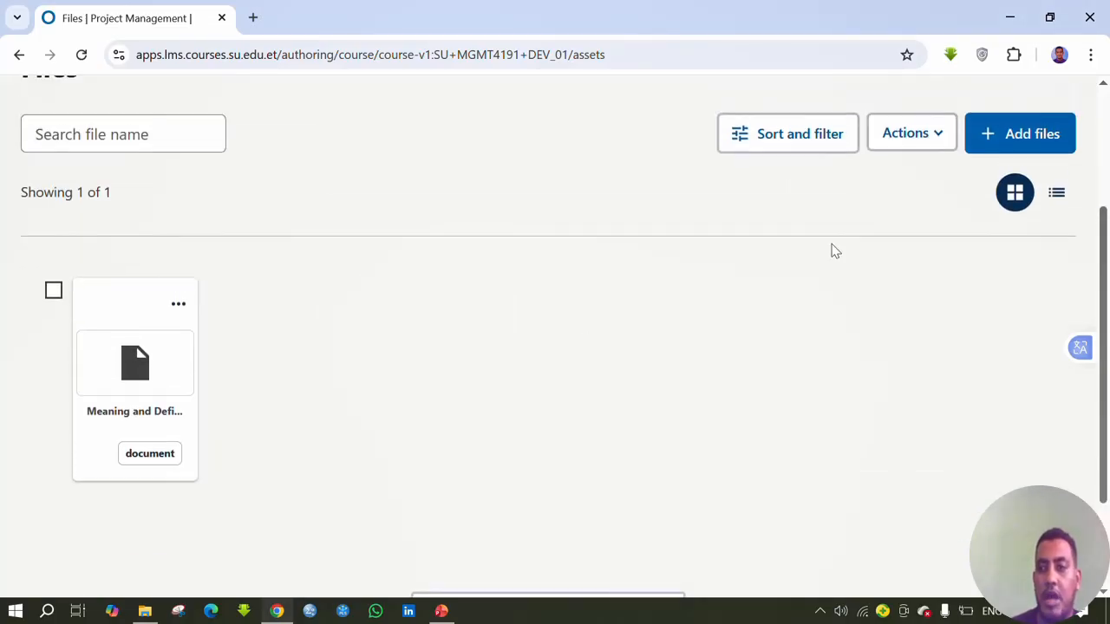
click(1013, 142)
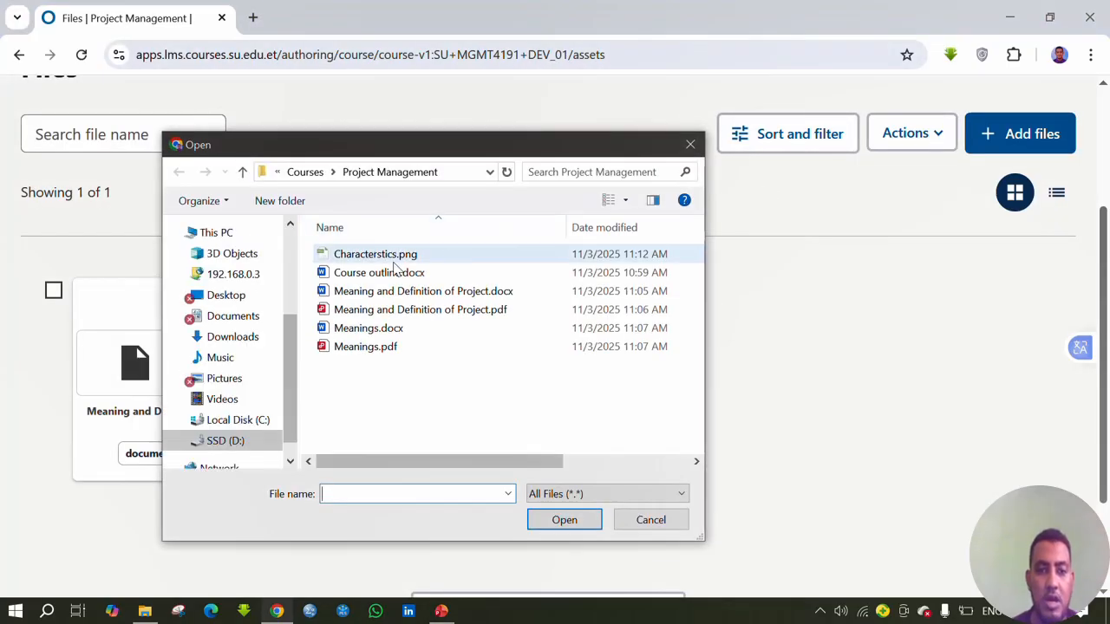
click(404, 256)
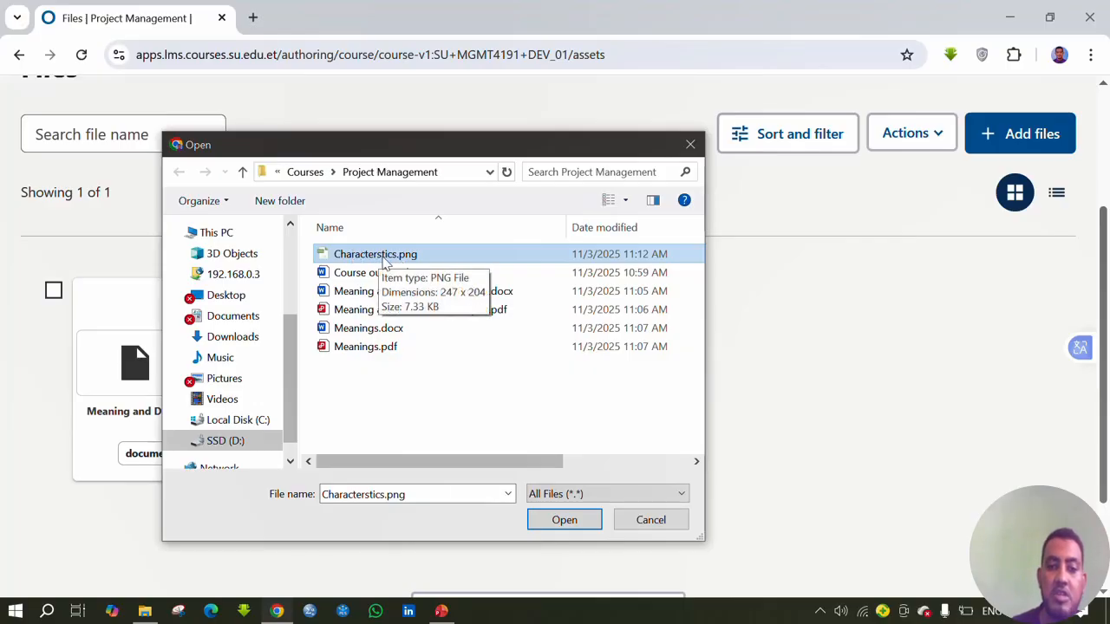
click(562, 521)
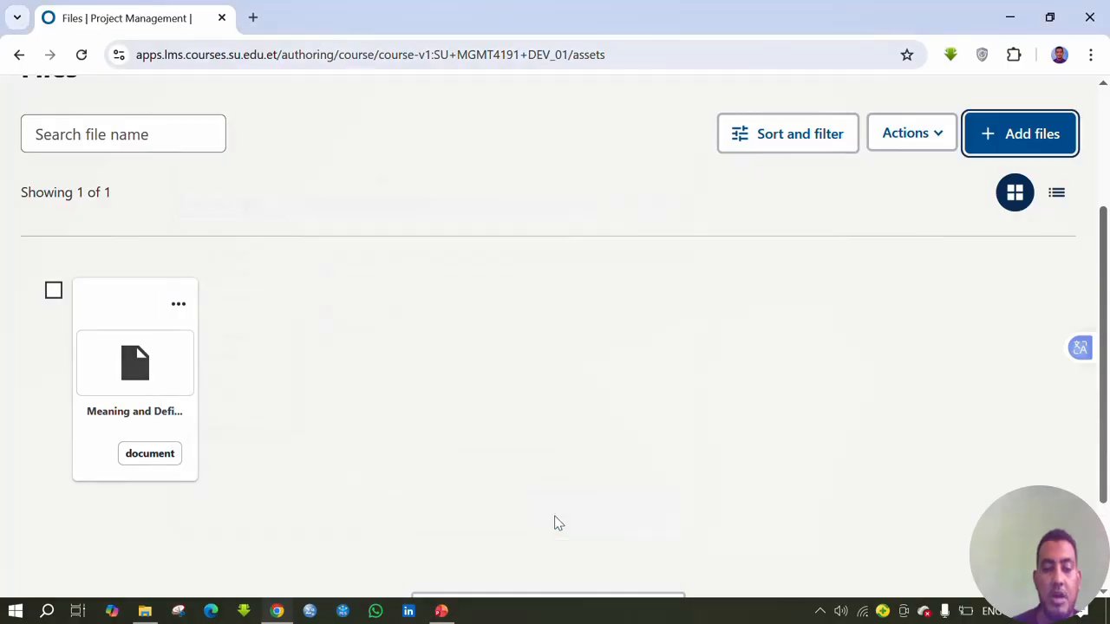